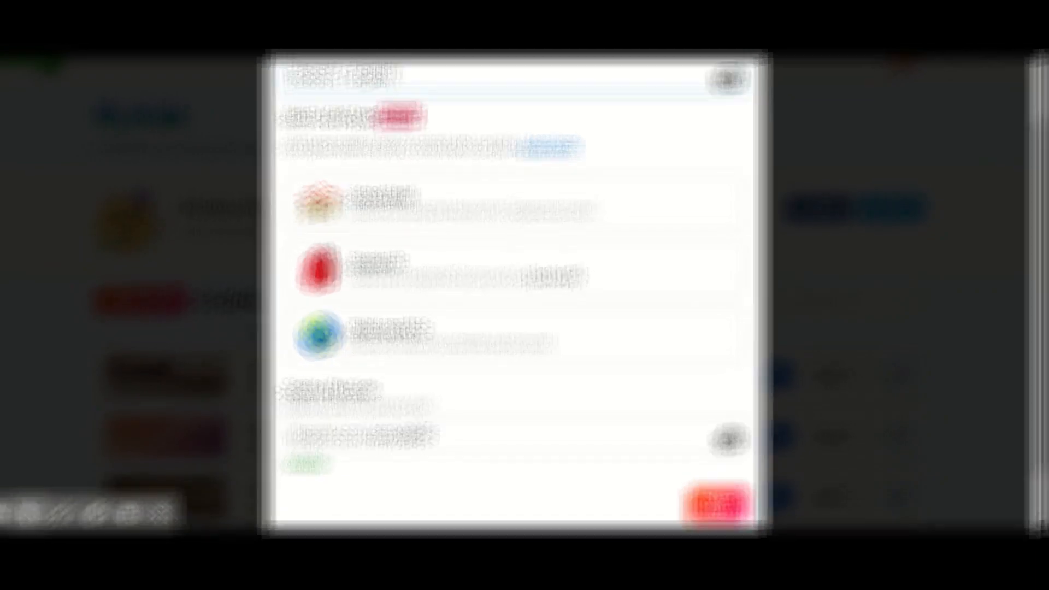
# - Keep the suggested Flip Code, choose Public and PLCs as the grid type, and continue
pyautogui.doubleClick(445, 435)
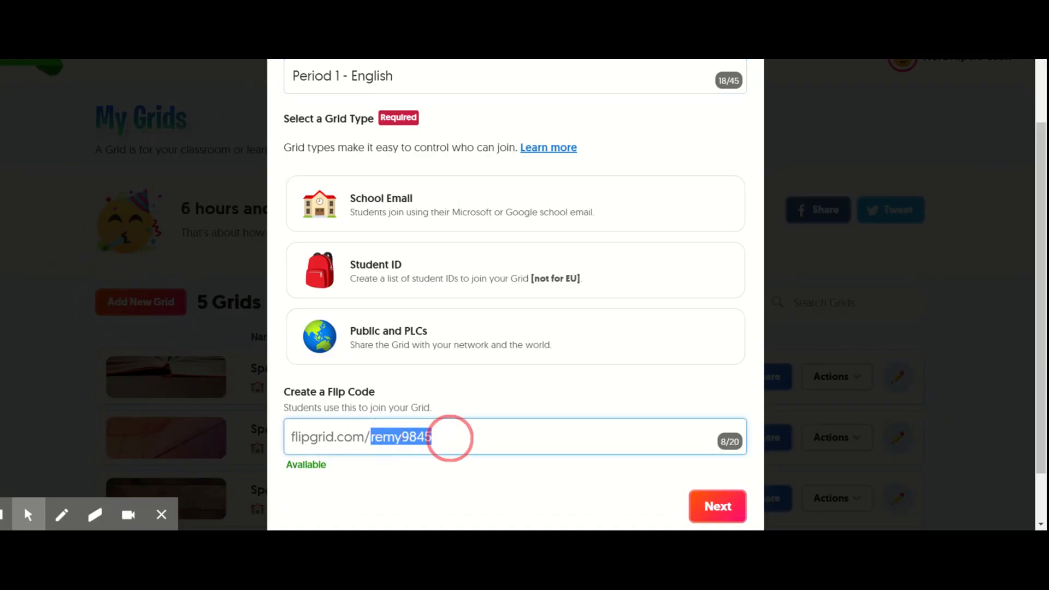
pyautogui.click(445, 436)
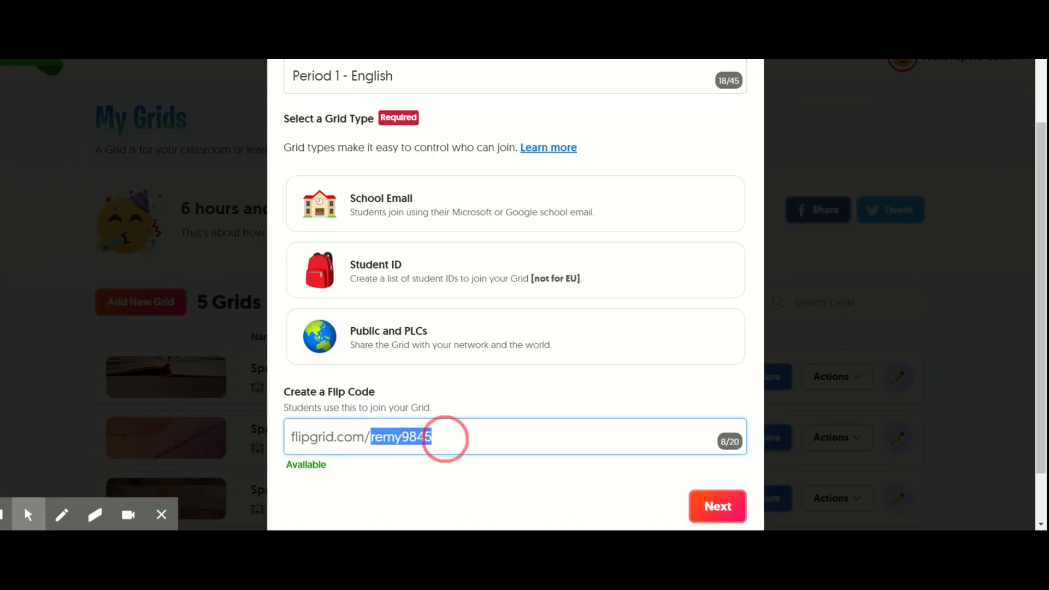
pyautogui.click(707, 508)
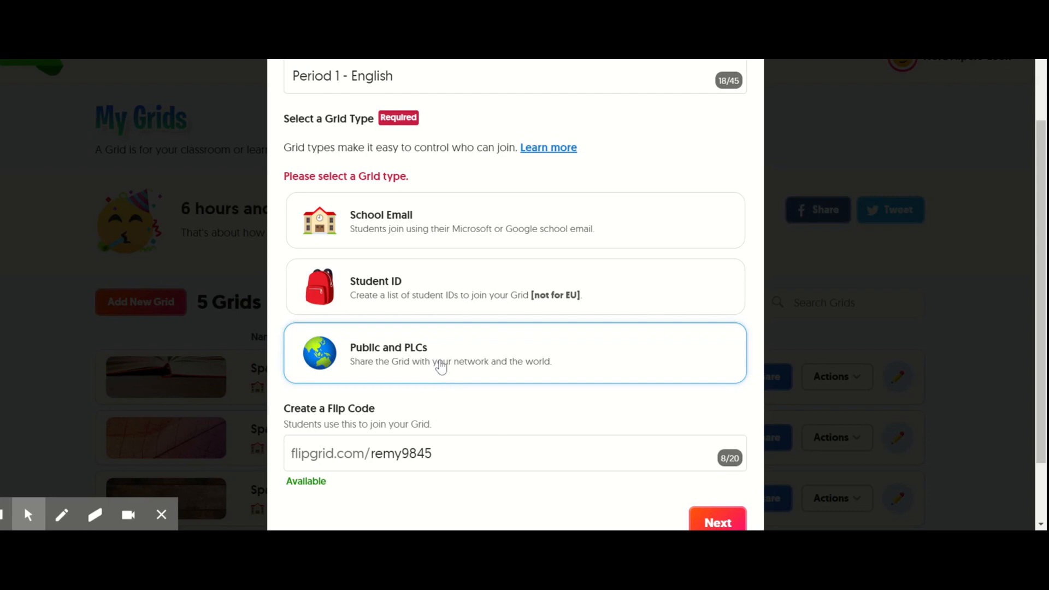
pyautogui.click(441, 367)
pyautogui.click(709, 510)
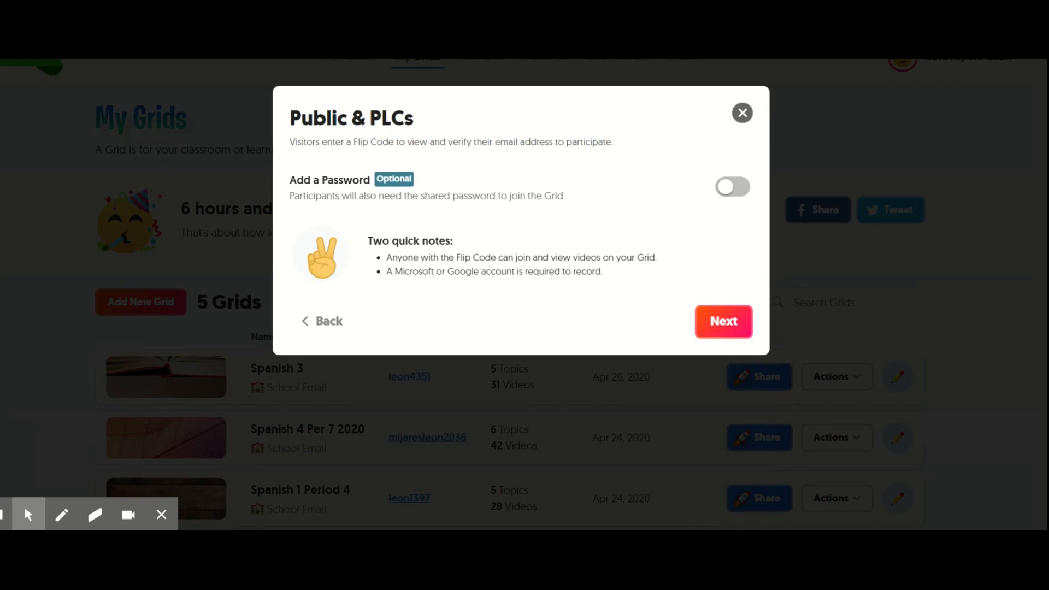
# - Enable the optional shared password, enter the grid password, and finish creating the grid
pyautogui.moveTo(418, 257); pyautogui.dragTo(525, 257)
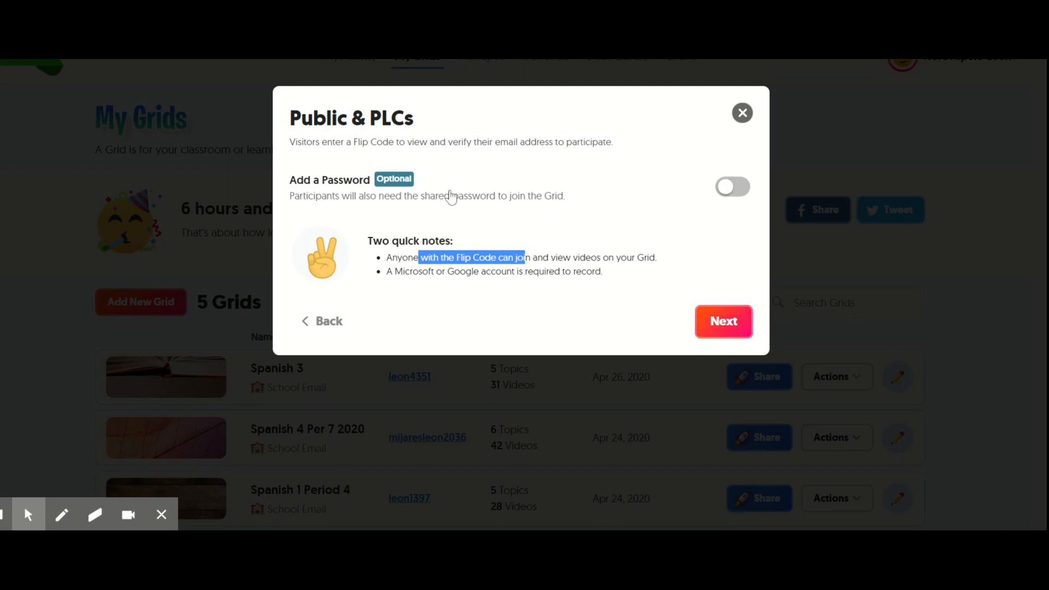
pyautogui.click(741, 188)
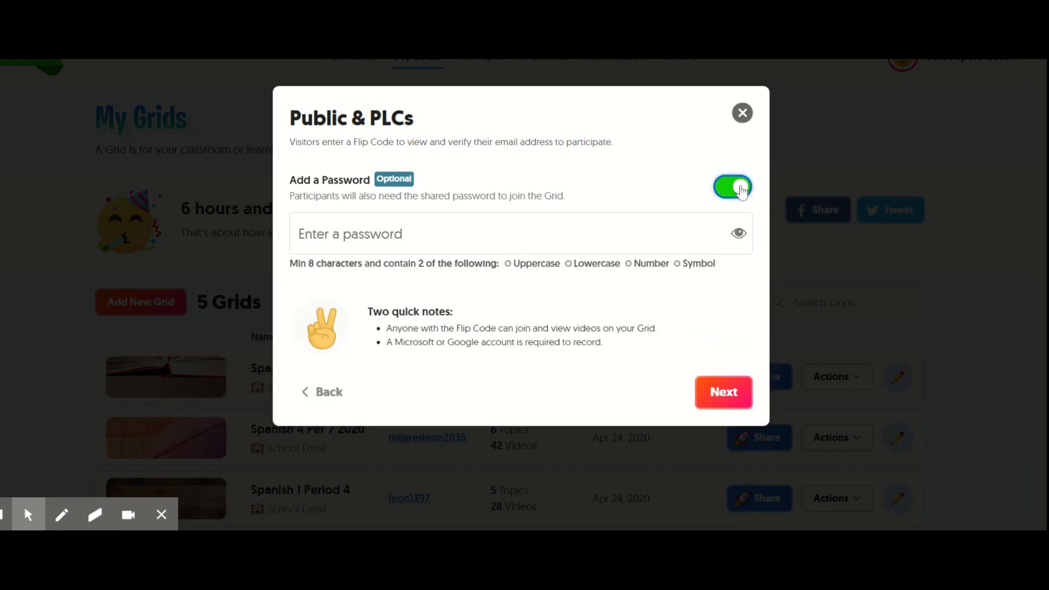
pyautogui.click(490, 234)
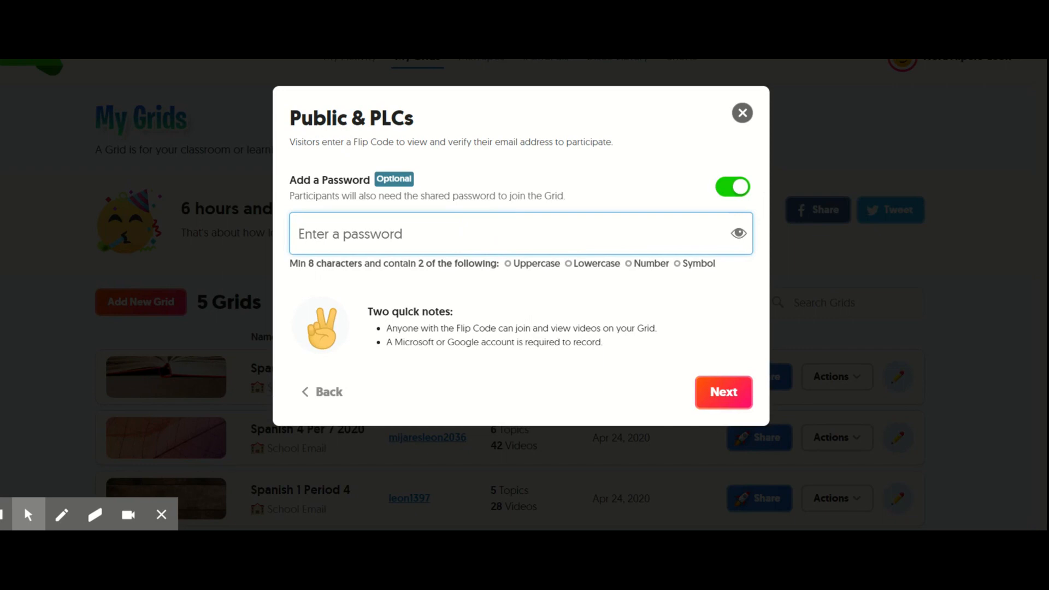
pyautogui.write('12')
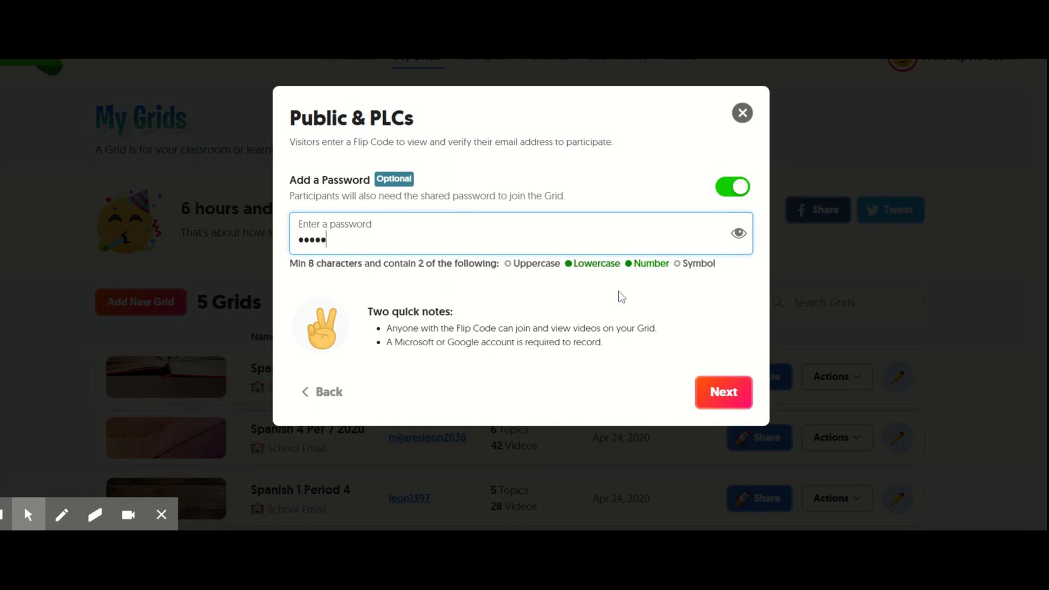
pyautogui.write('12')
pyautogui.click(713, 397)
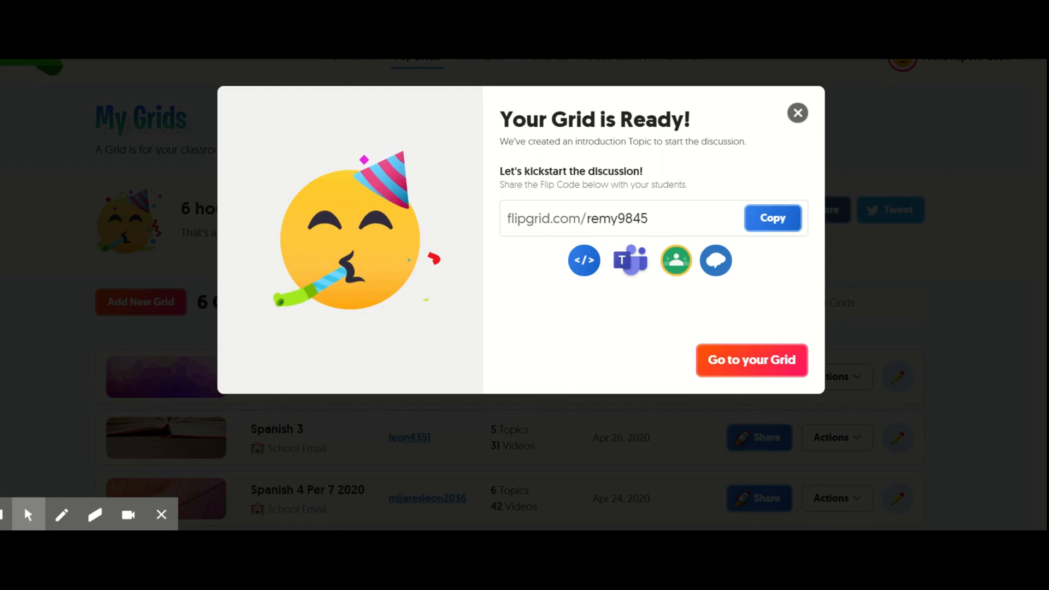
# - Open the new grid and start a new topic titled "What is your favorite animal?"
pyautogui.click(723, 360)
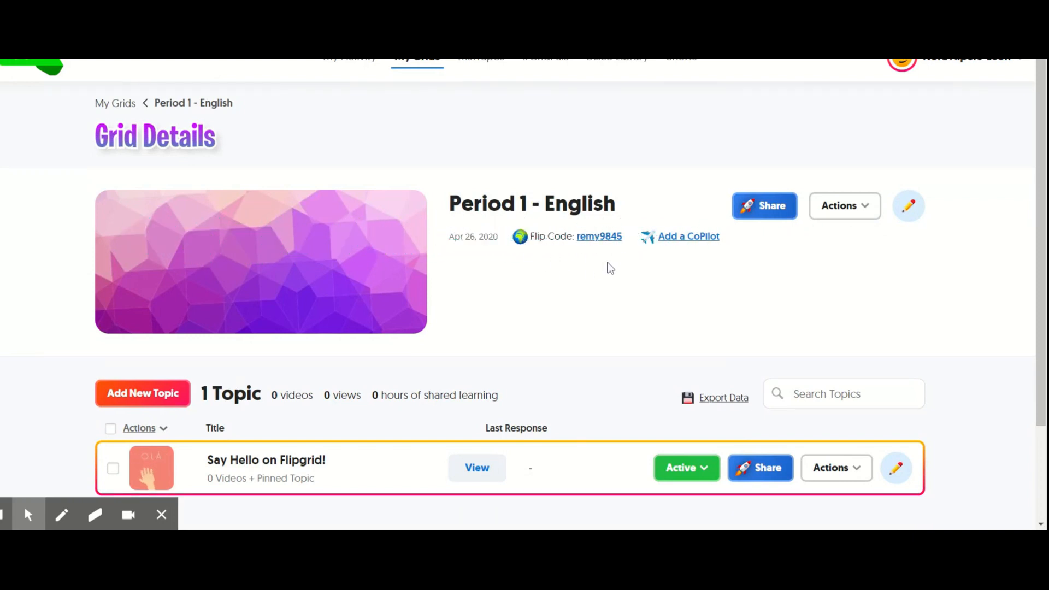
pyautogui.scroll(-1, 605, 273)
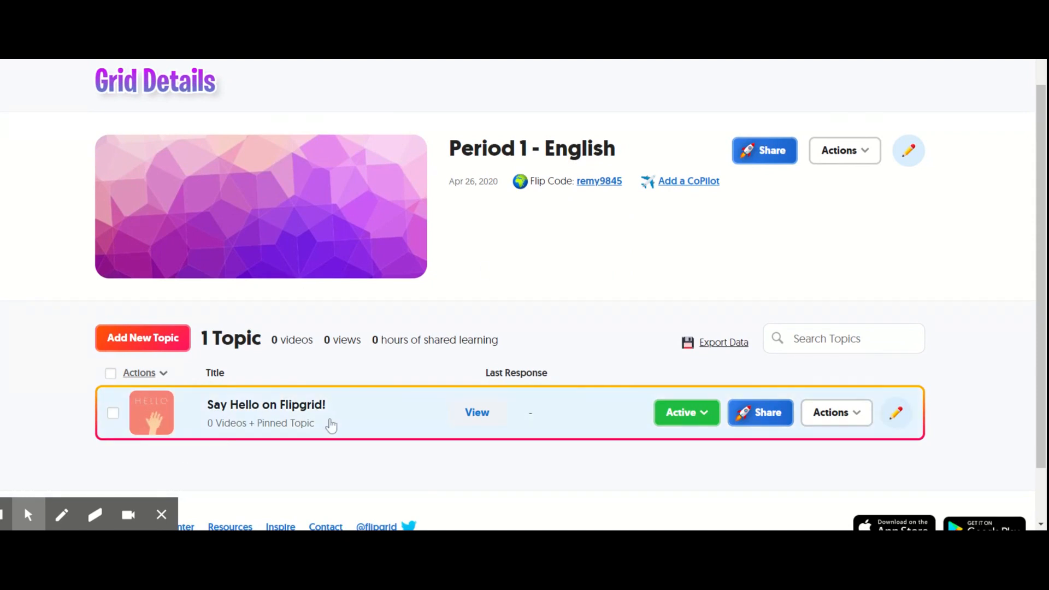
pyautogui.click(159, 343)
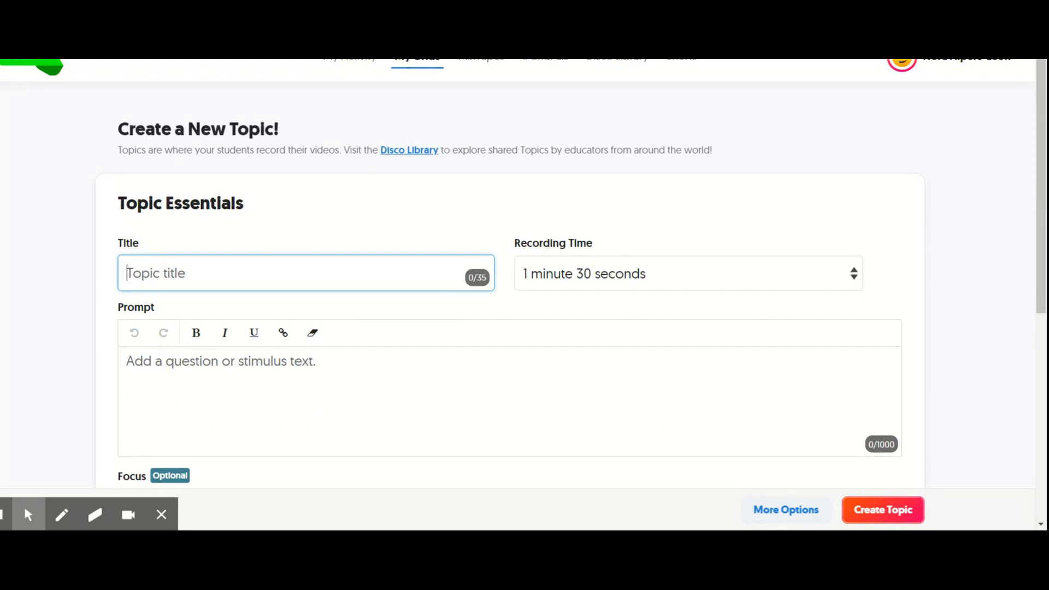
pyautogui.write('What is your ')
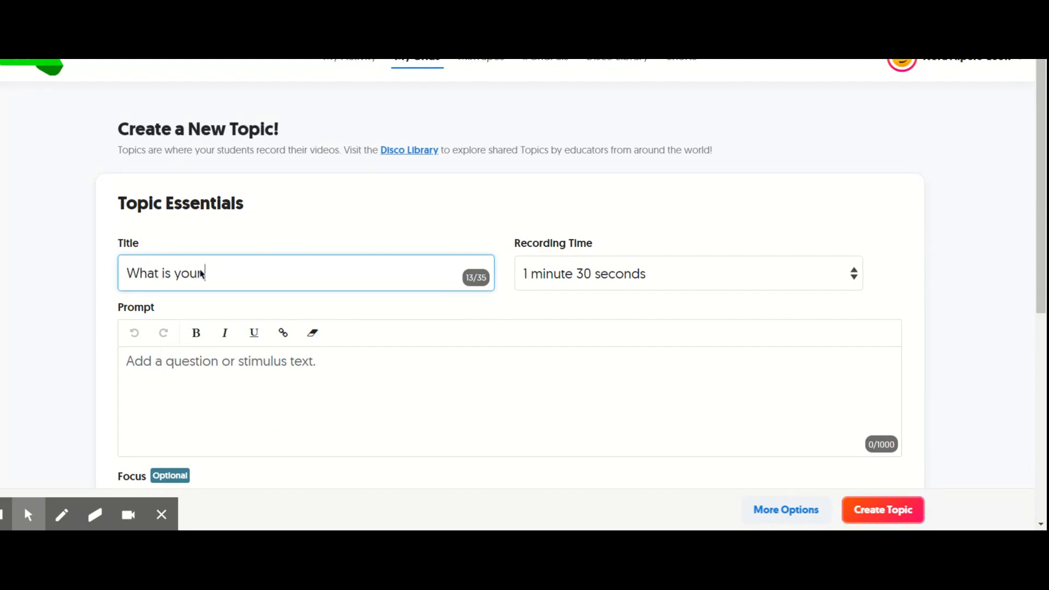
pyautogui.write('favorite animal?')
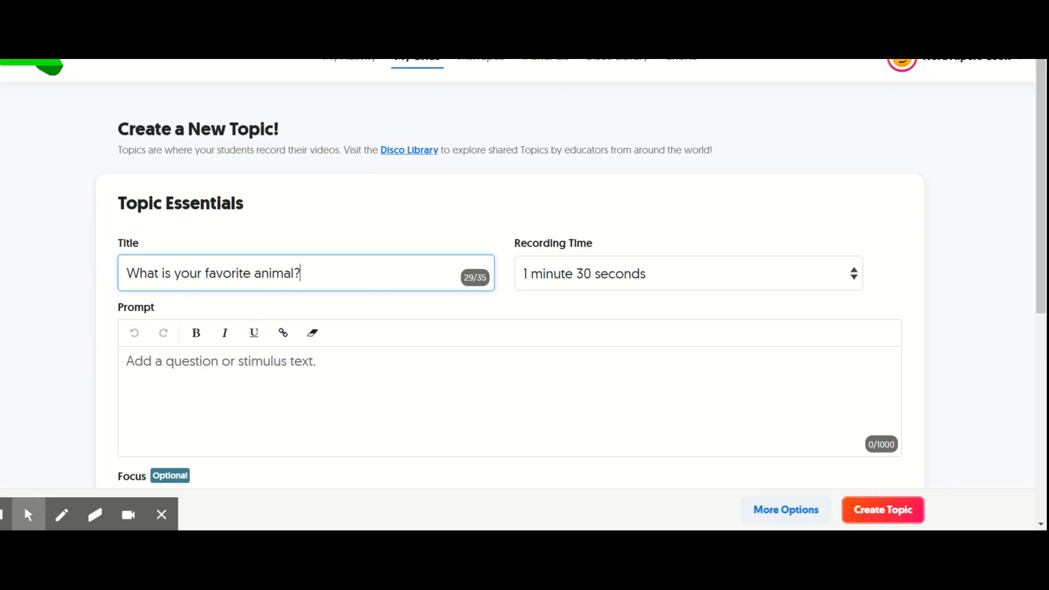
# - Look over the topic's prompt field, recording time setting and focus media options, including the video recorder
pyautogui.click(258, 367)
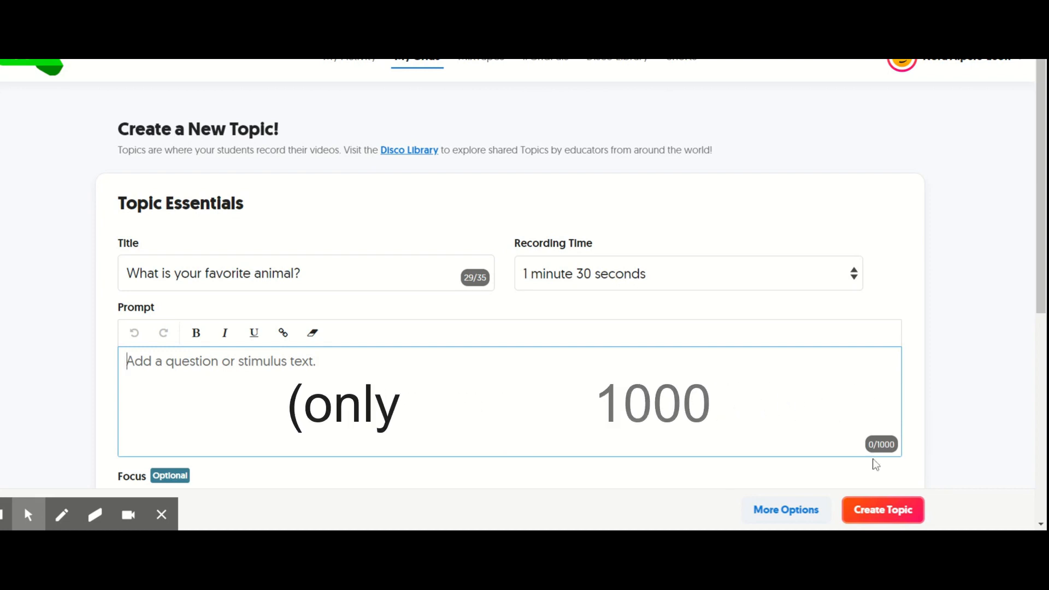
pyautogui.moveTo(1040, 264); pyautogui.dragTo(1043, 315)
pyautogui.click(861, 188)
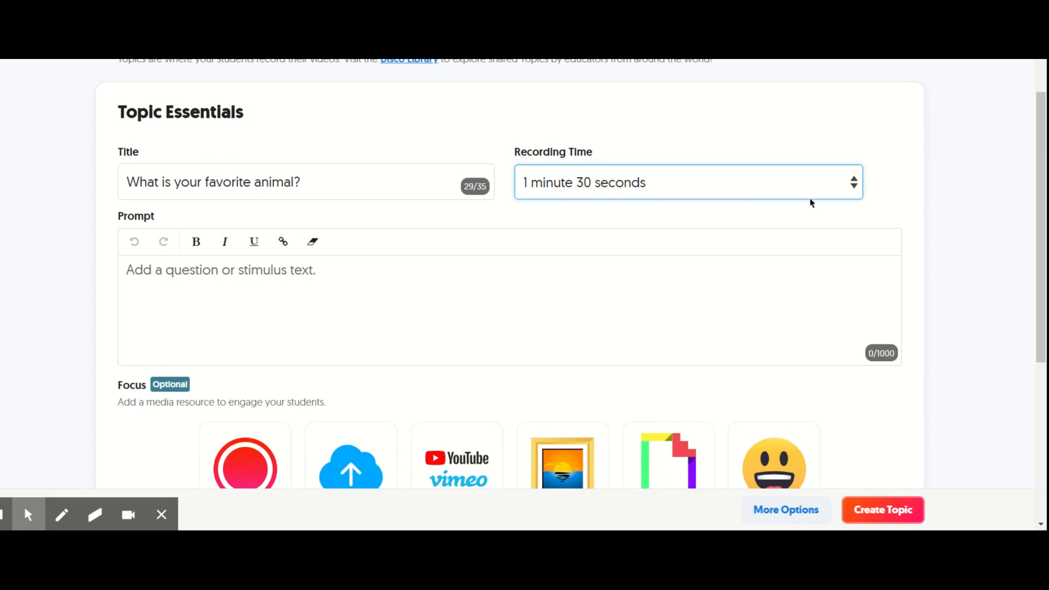
pyautogui.click(964, 223)
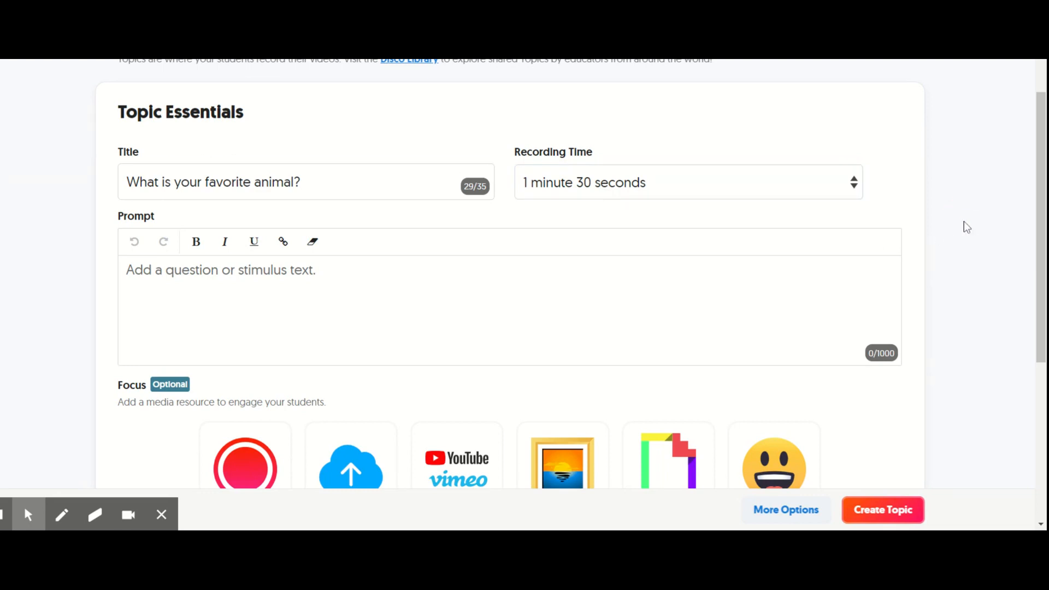
pyautogui.scroll(-2, 964, 222)
pyautogui.scroll(-1, 967, 227)
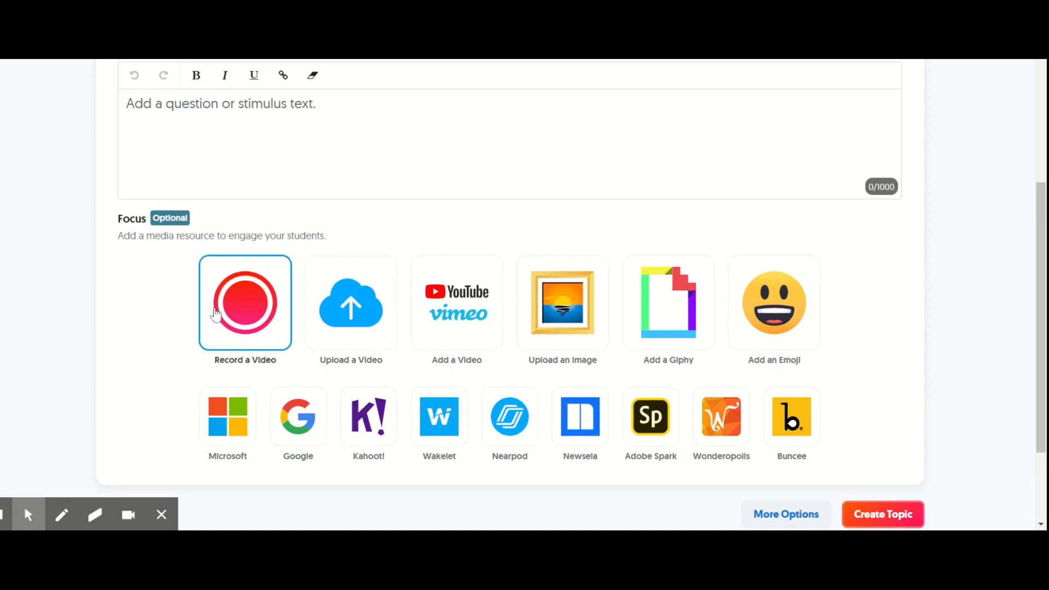
pyautogui.click(246, 294)
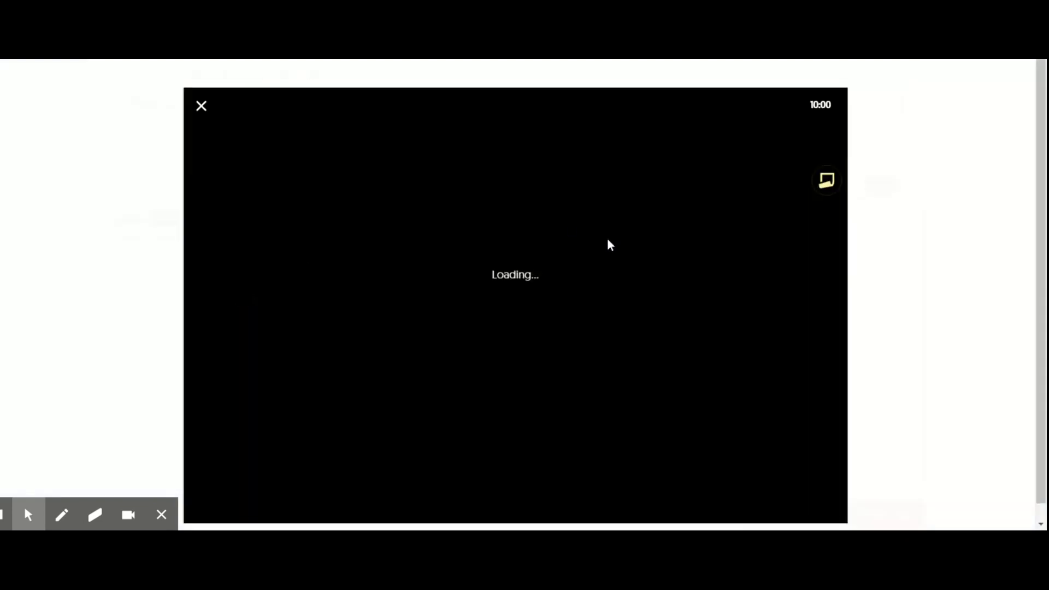
pyautogui.click(200, 107)
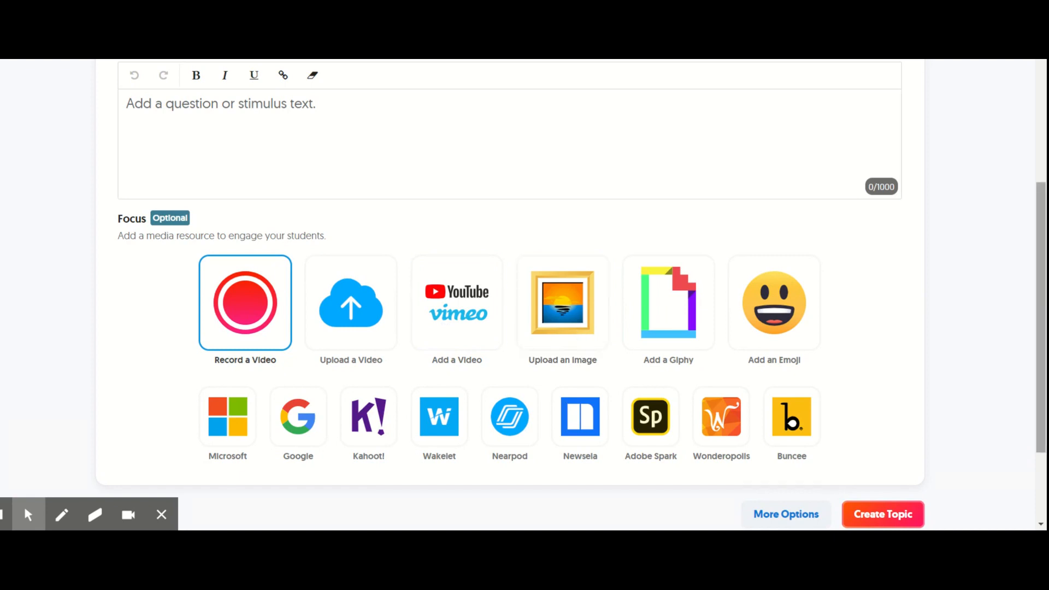
# - Show the topic's additional options and enable Likes for student videos
pyautogui.moveTo(1038, 249); pyautogui.dragTo(1038, 297)
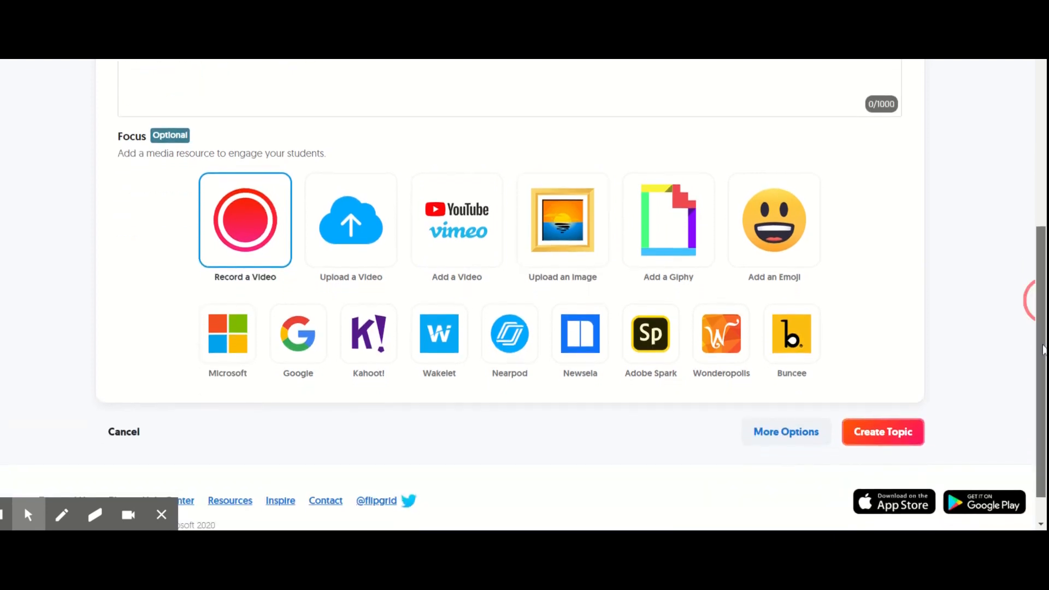
pyautogui.click(809, 434)
pyautogui.moveTo(1043, 217); pyautogui.dragTo(1044, 363)
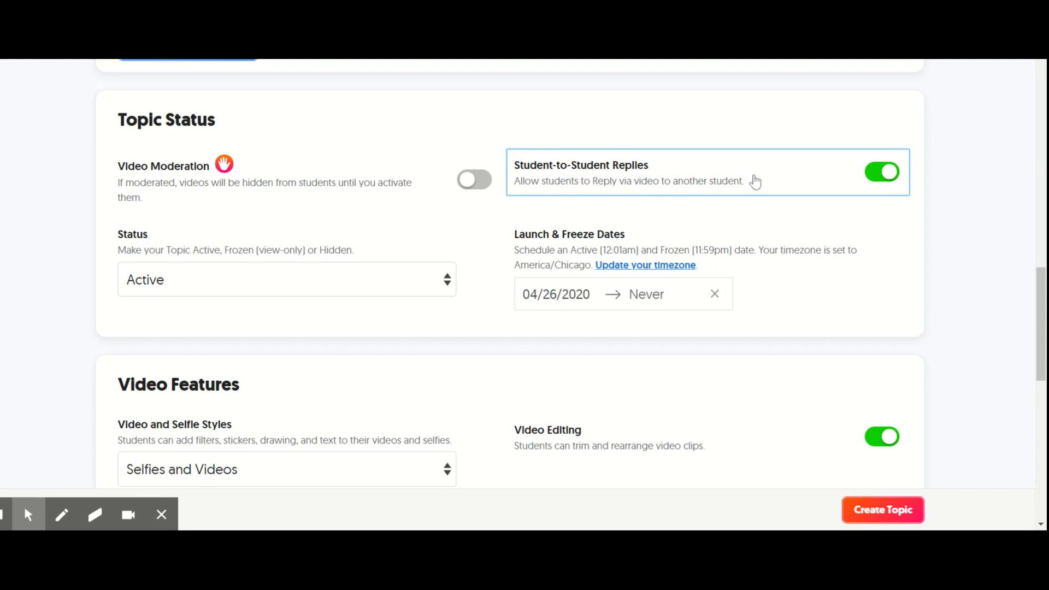
pyautogui.moveTo(1041, 338); pyautogui.dragTo(1033, 417)
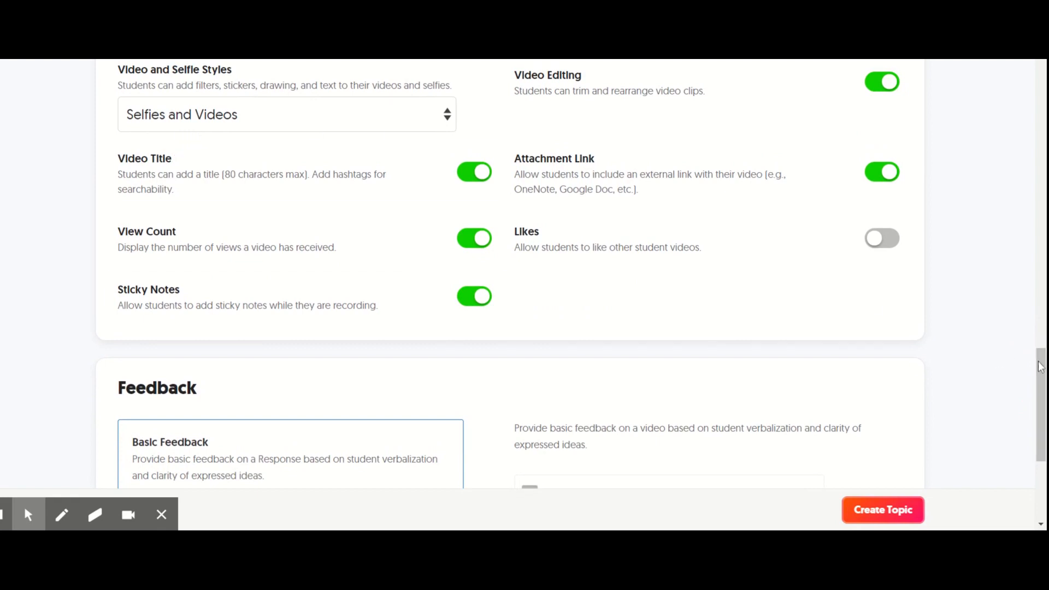
pyautogui.scroll(-2, 1040, 374)
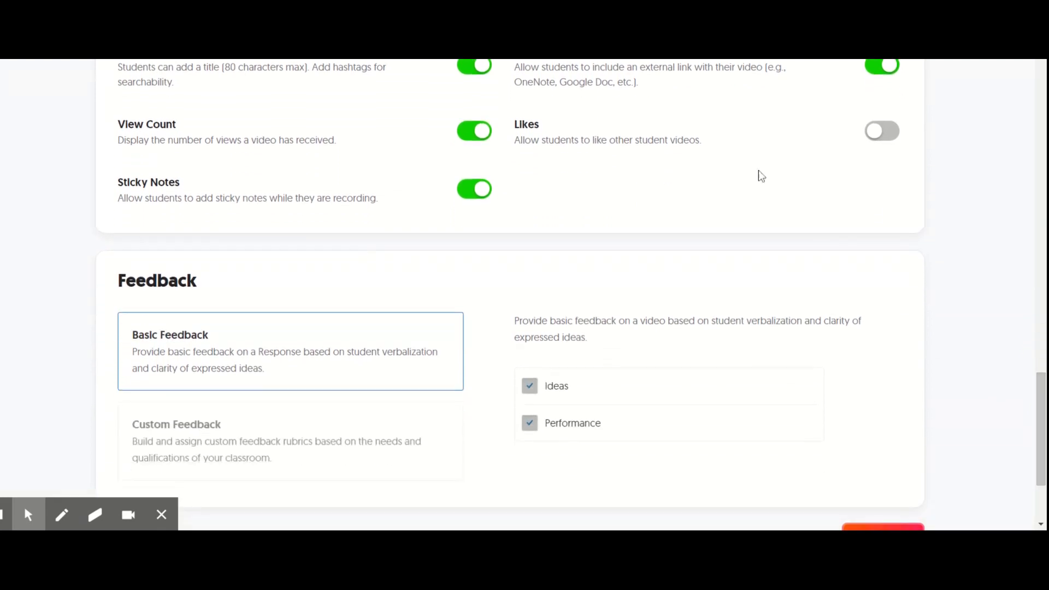
pyautogui.click(882, 132)
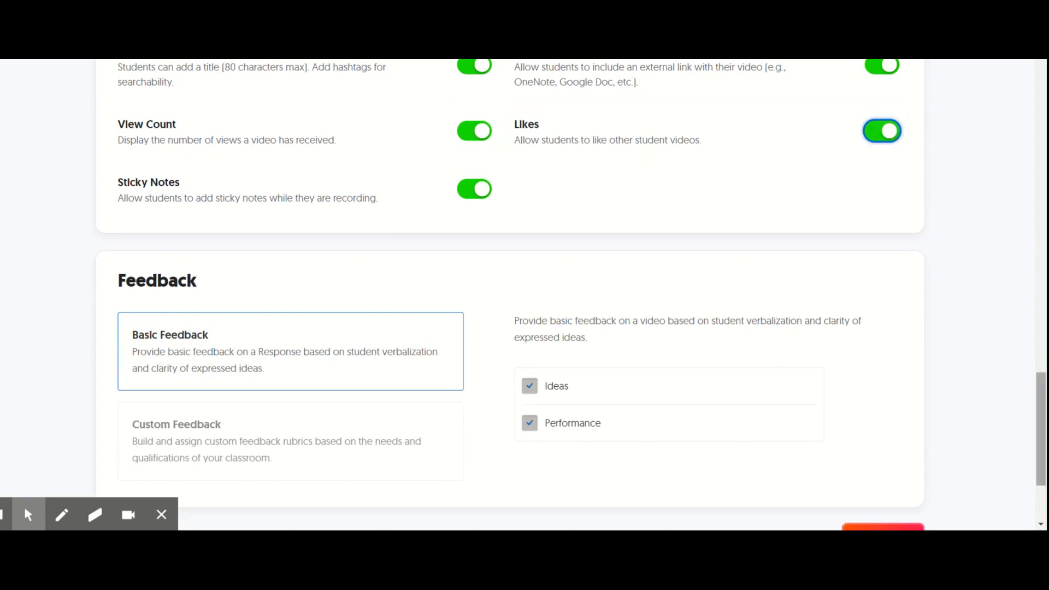
# - Try Custom Feedback with the Performance, Verb usage and second Ideas criteria, and return to Basic Feedback
pyautogui.scroll(-3, 1043, 431)
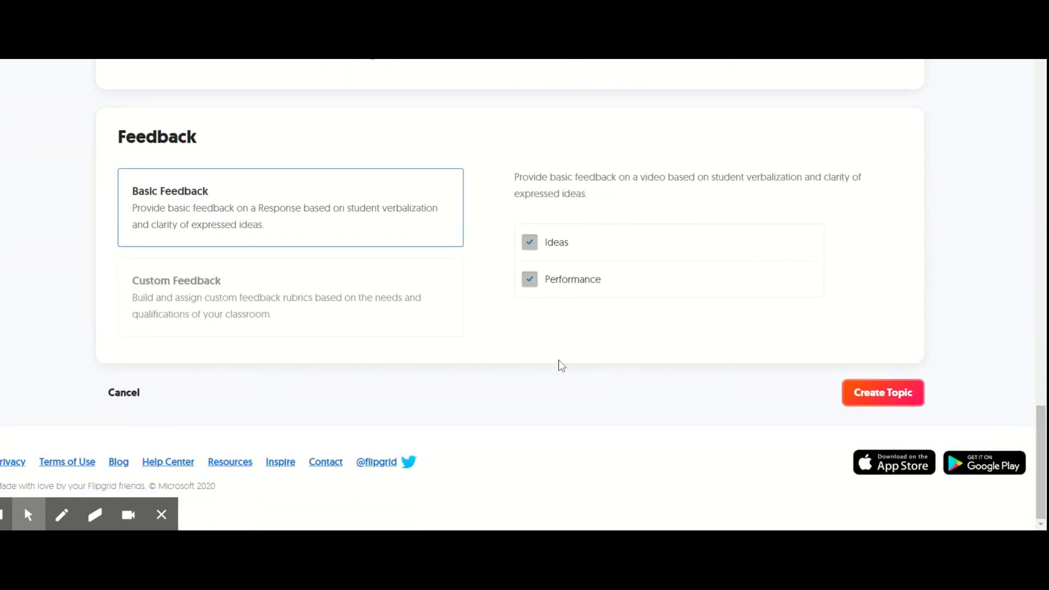
pyautogui.click(284, 314)
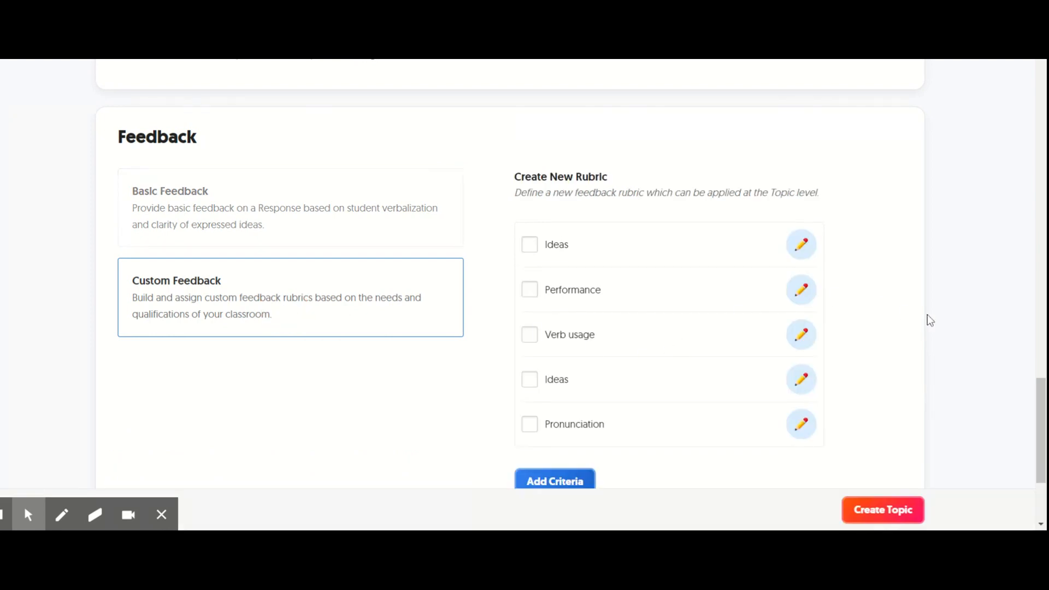
pyautogui.click(530, 290)
pyautogui.click(533, 341)
pyautogui.click(527, 382)
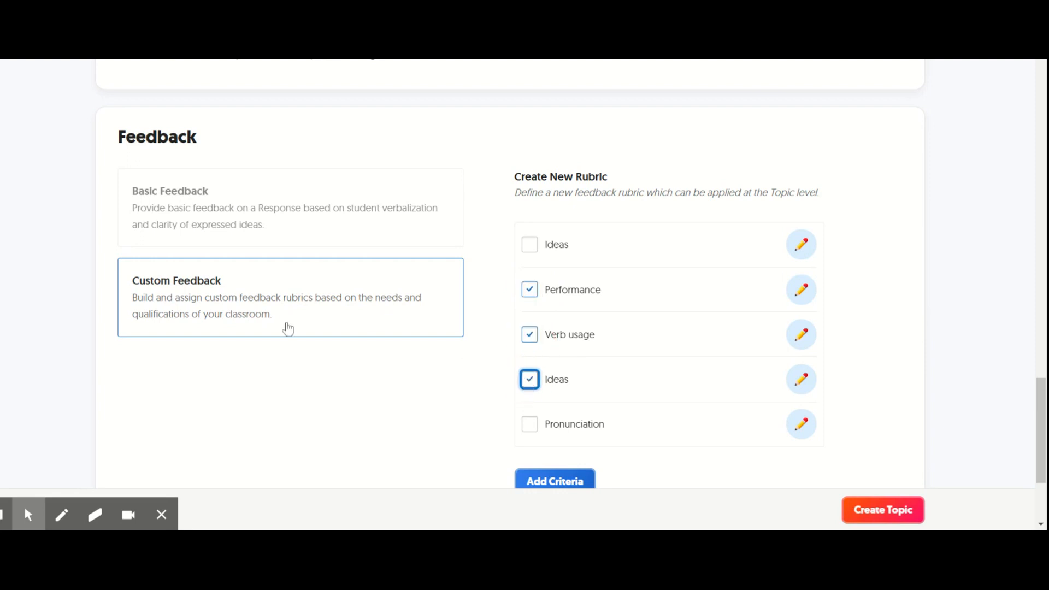
pyautogui.click(528, 302)
pyautogui.click(529, 337)
pyautogui.click(533, 381)
pyautogui.click(381, 228)
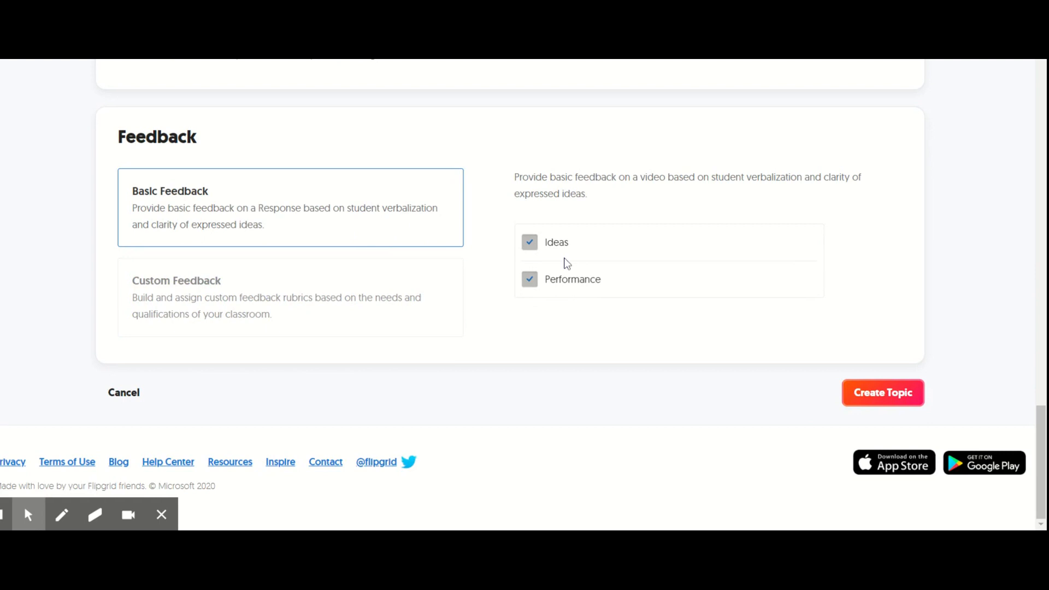
# - Examine the form for adding a new Custom Feedback criterion, dismiss it, and return to Basic Feedback
pyautogui.click(437, 279)
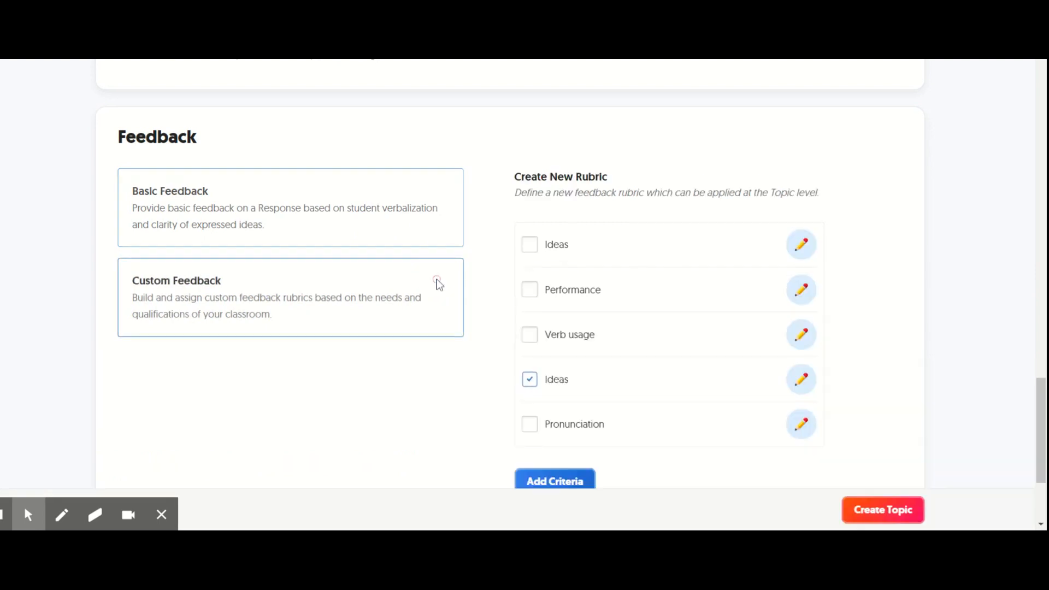
pyautogui.click(555, 482)
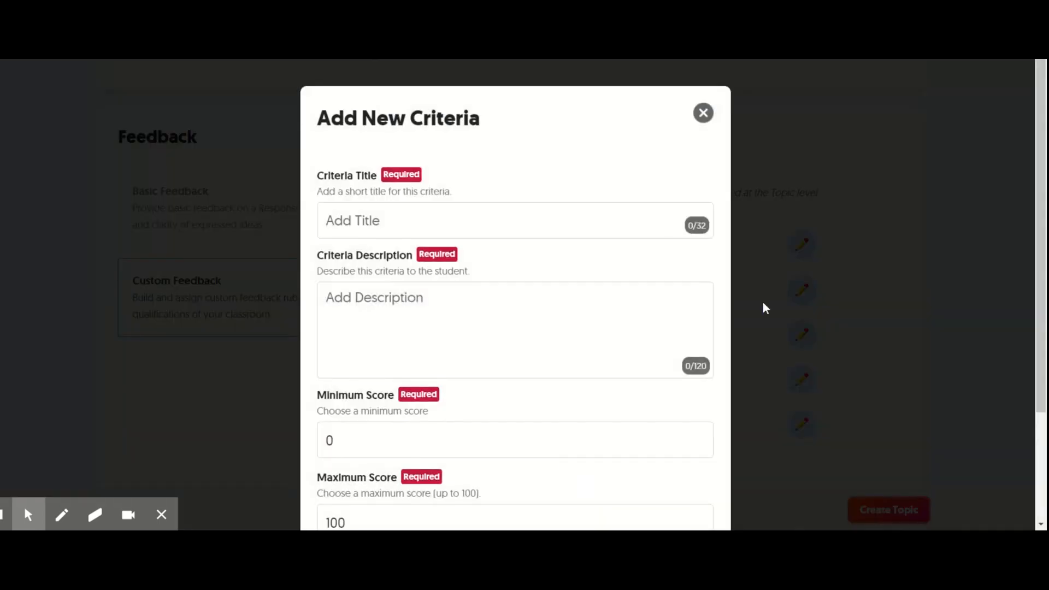
pyautogui.scroll(-3, 1032, 250)
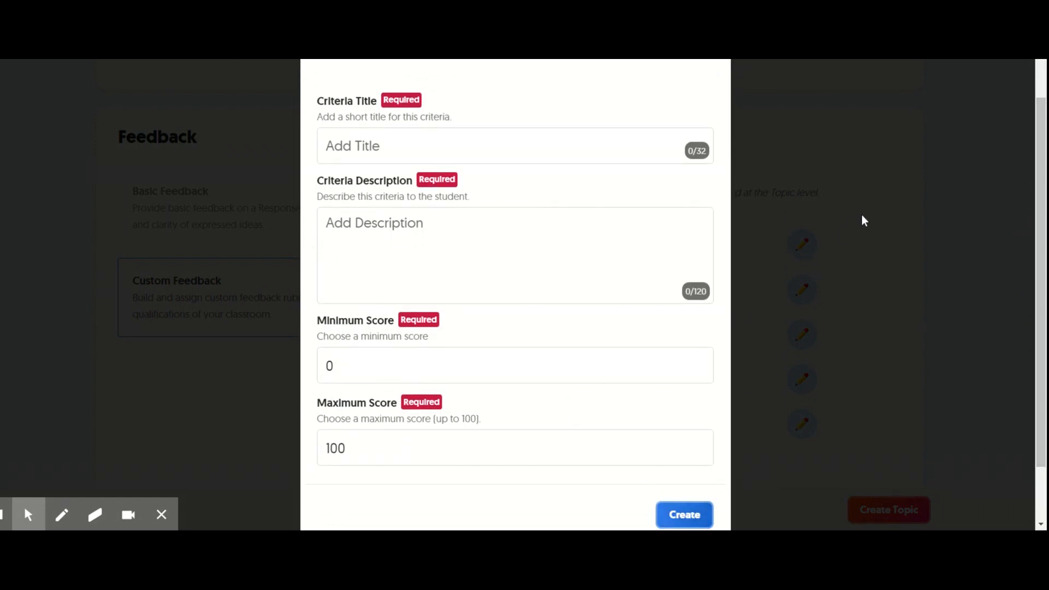
pyautogui.press('Escape')
pyautogui.click(270, 208)
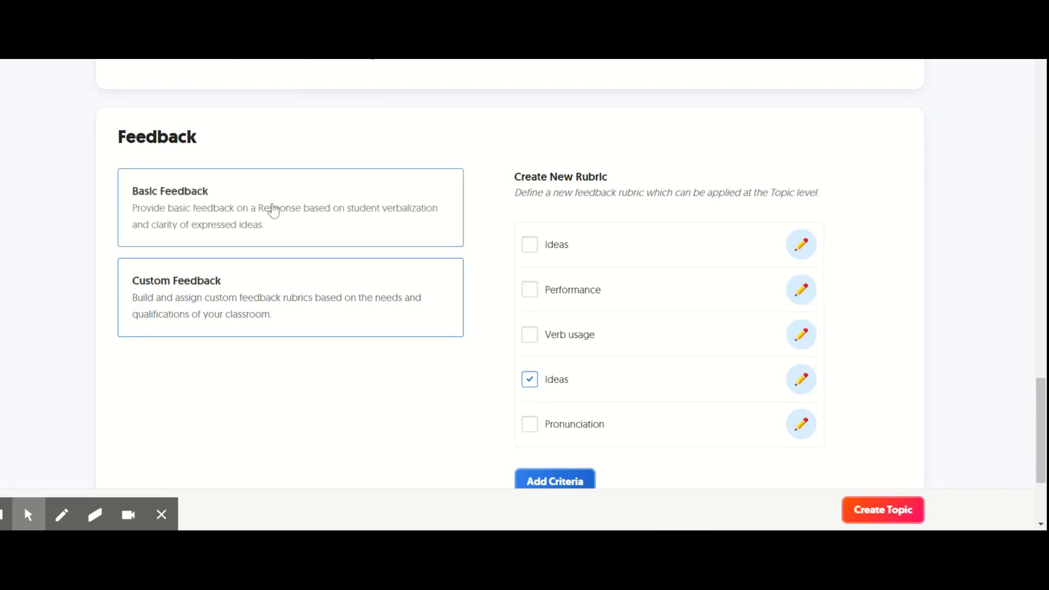
# - Try to create the topic and go to the required prompt field
pyautogui.click(880, 394)
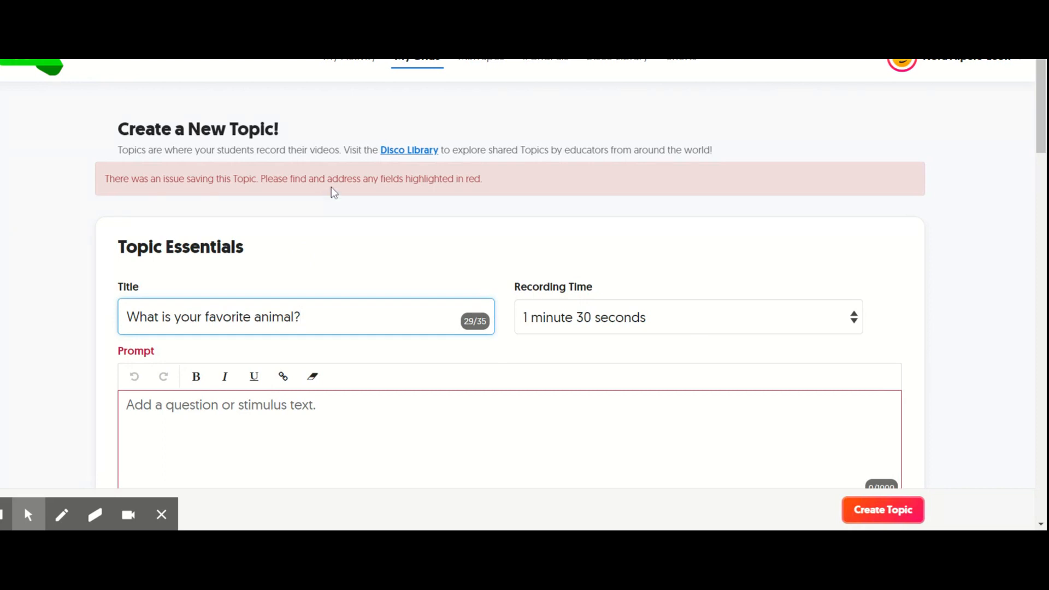
pyautogui.scroll(-3, 1044, 150)
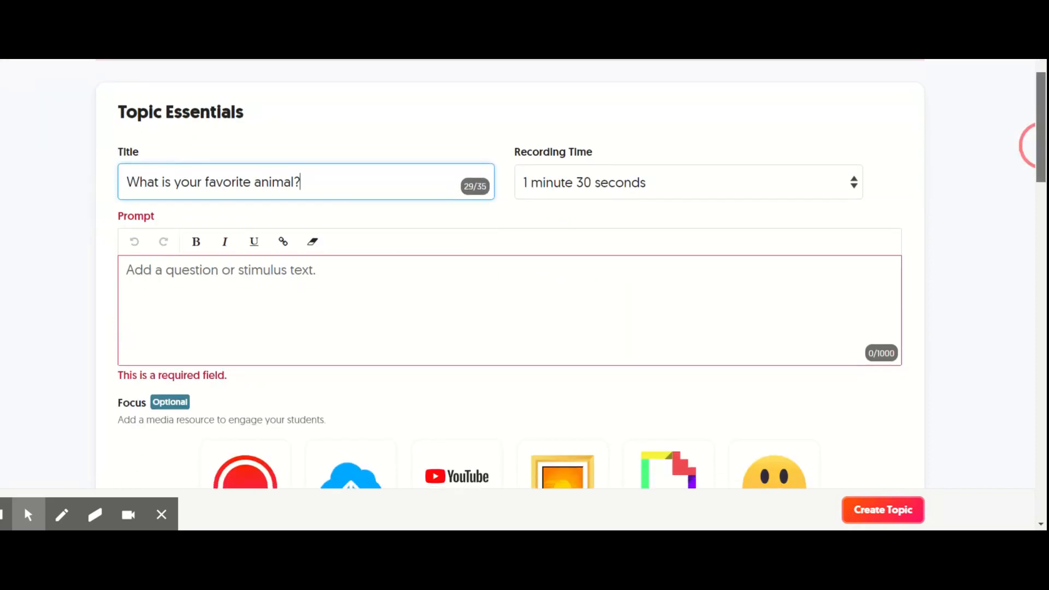
# - Enter "Tell me about your favorite animal!" as the prompt and create the topic, closing the sharing dialog
pyautogui.click(312, 307)
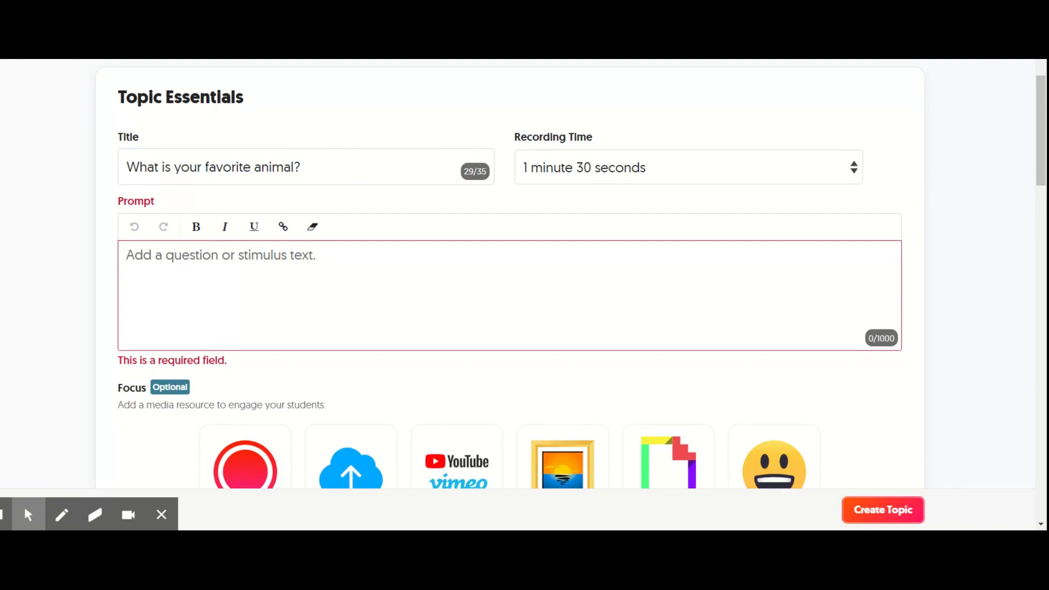
pyautogui.write('Tell me about ')
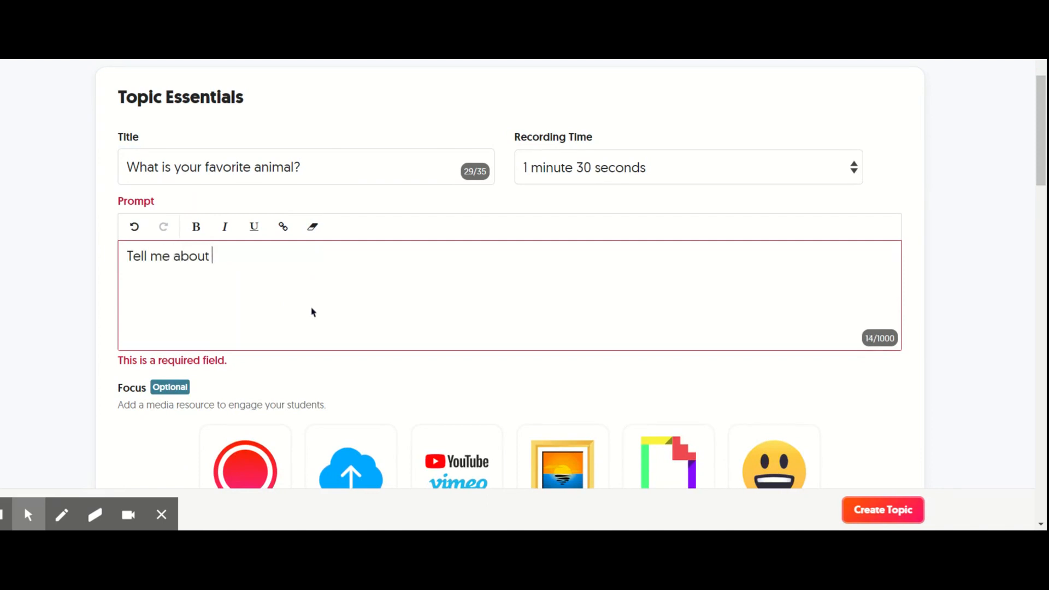
pyautogui.write('your favorite animal!')
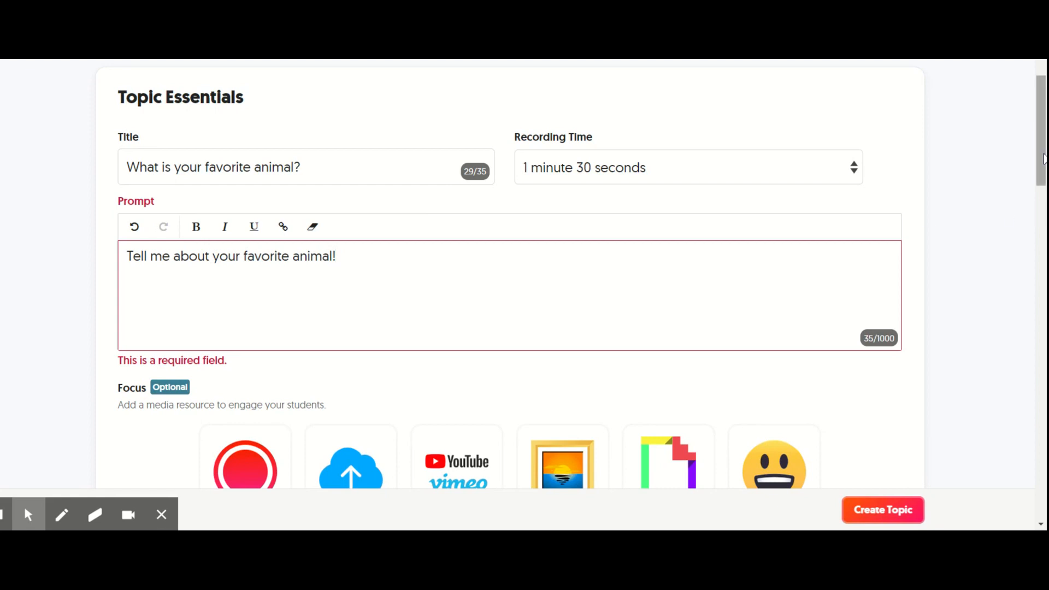
pyautogui.moveTo(1041, 155); pyautogui.dragTo(978, 503)
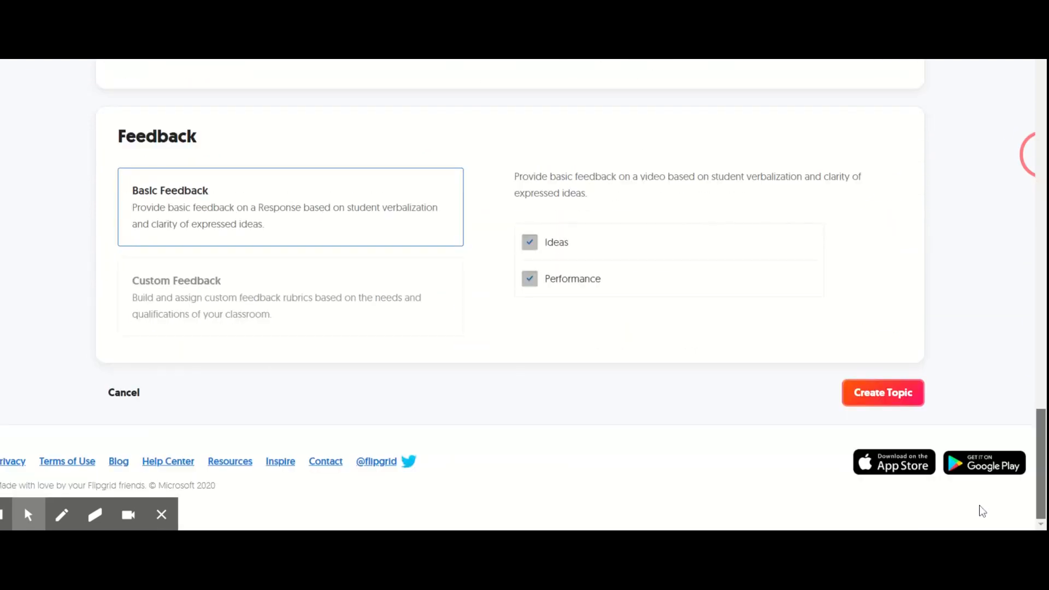
pyautogui.click(886, 403)
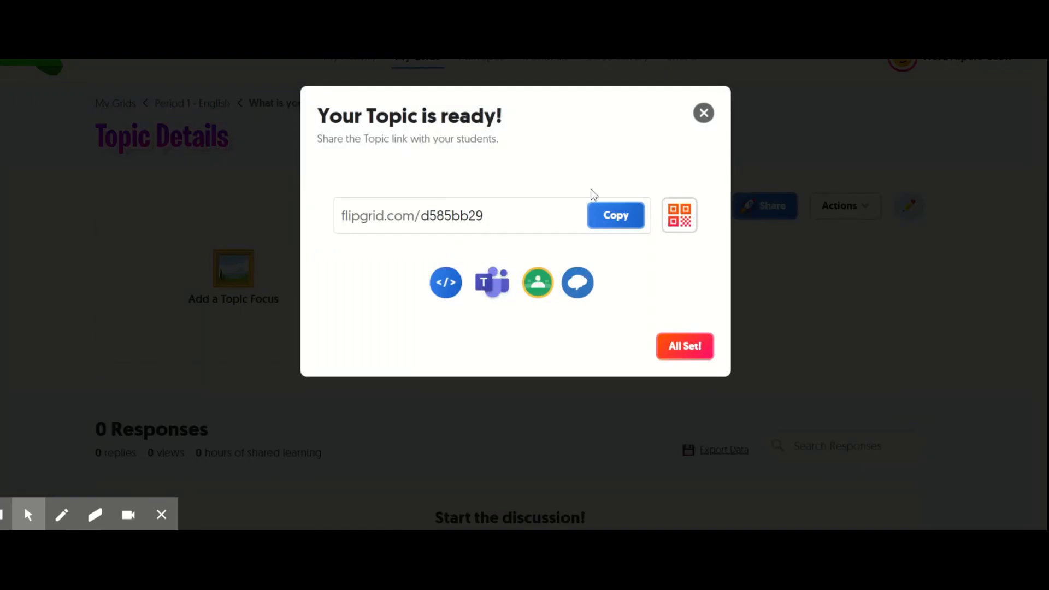
pyautogui.click(703, 113)
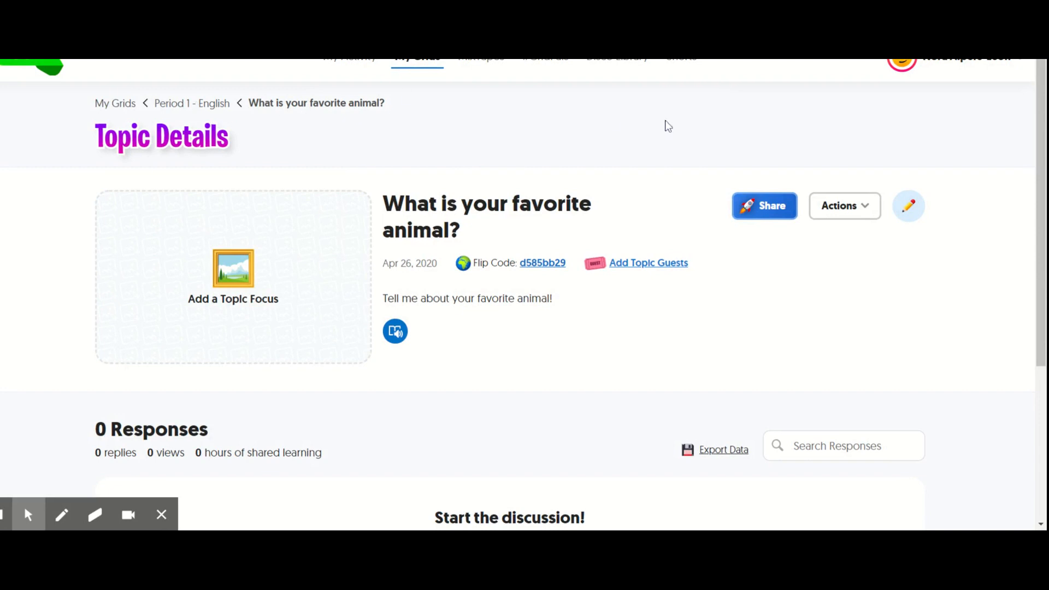
# - Review the new topic's details and the Period 1 - English grid's topic list, and reopen the favorite animal topic
pyautogui.scroll(-1, 1041, 167)
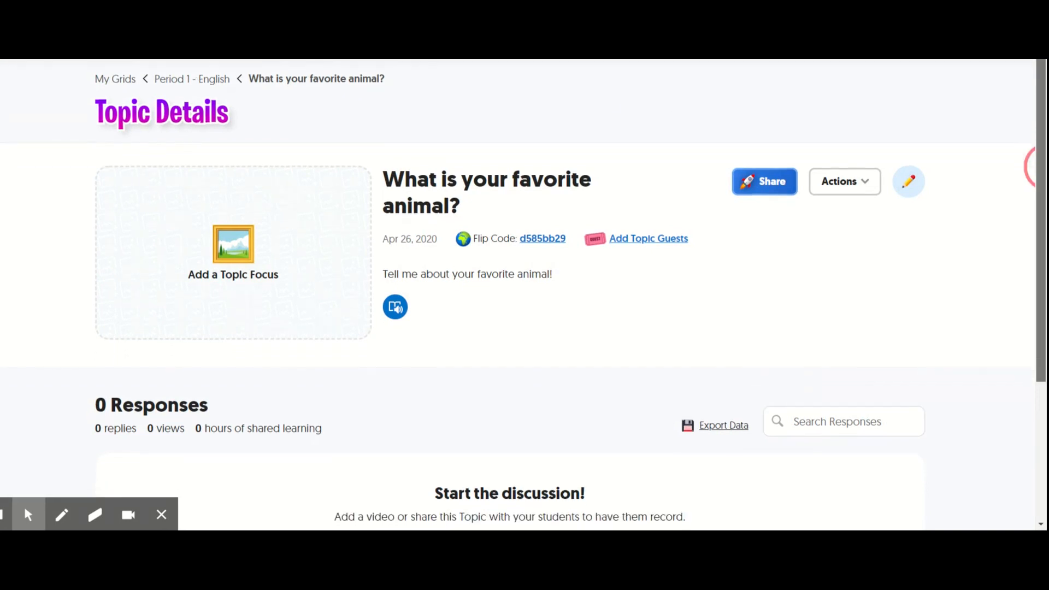
pyautogui.scroll(-2, 993, 171)
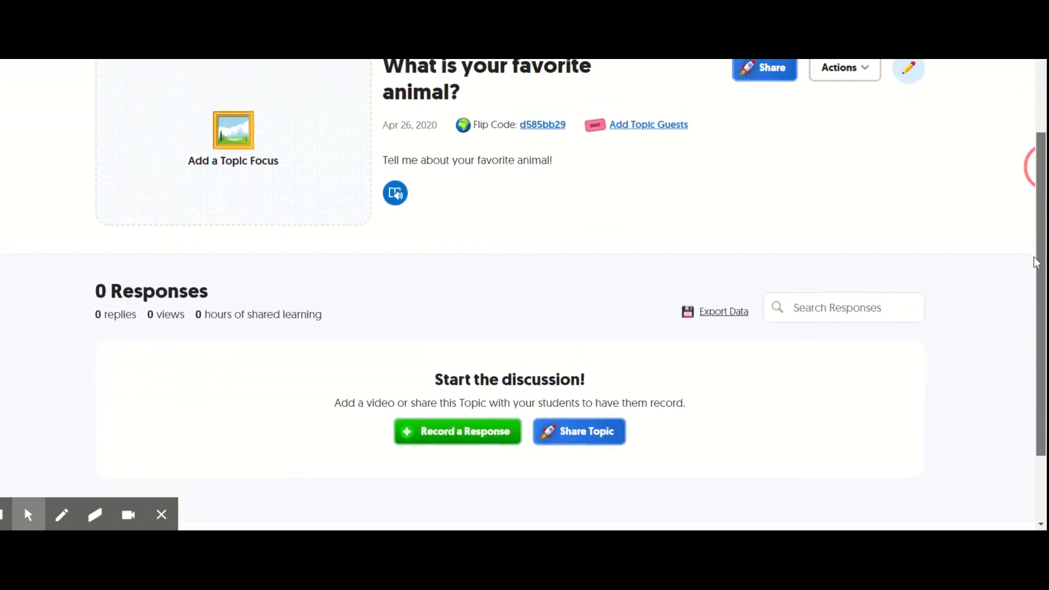
pyautogui.scroll(3, 993, 172)
pyautogui.click(209, 95)
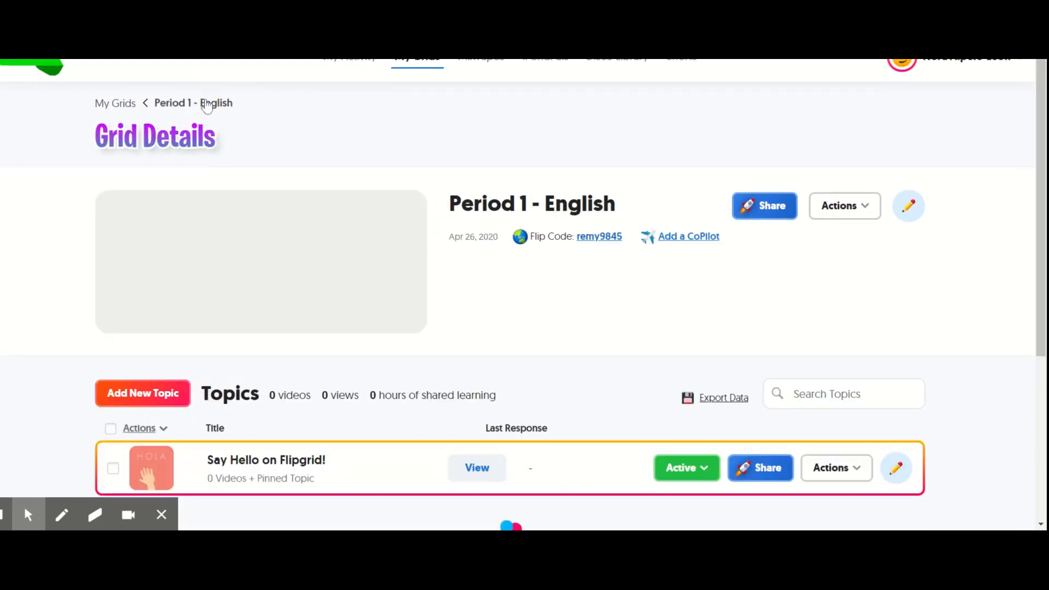
pyautogui.scroll(-3, 196, 440)
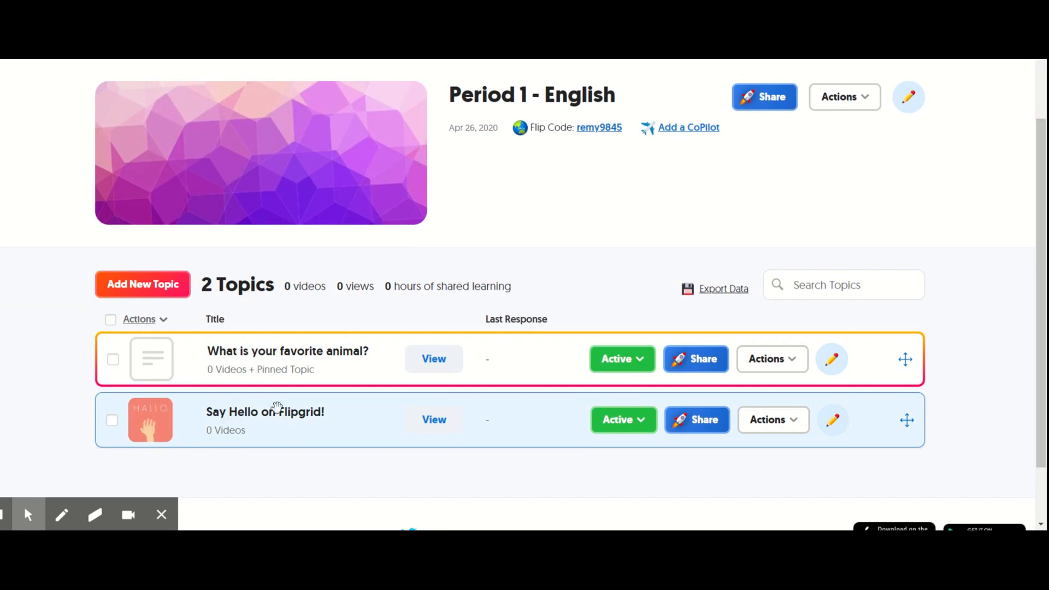
pyautogui.click(269, 360)
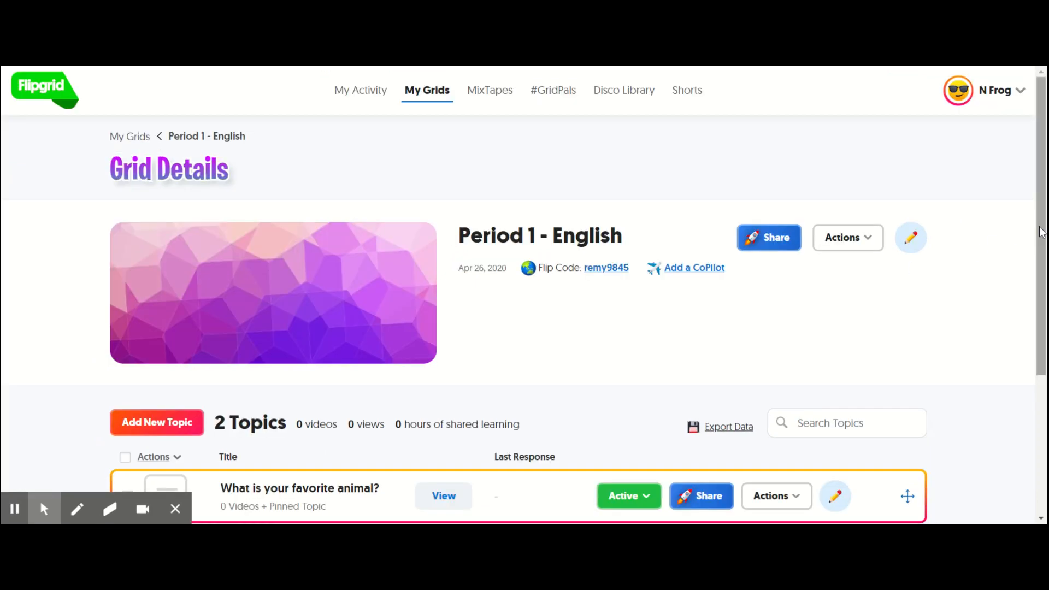
# - Examine the media options for adding a topic focus and return to the topic details
pyautogui.moveTo(1040, 232); pyautogui.dragTo(1036, 295)
pyautogui.click(263, 416)
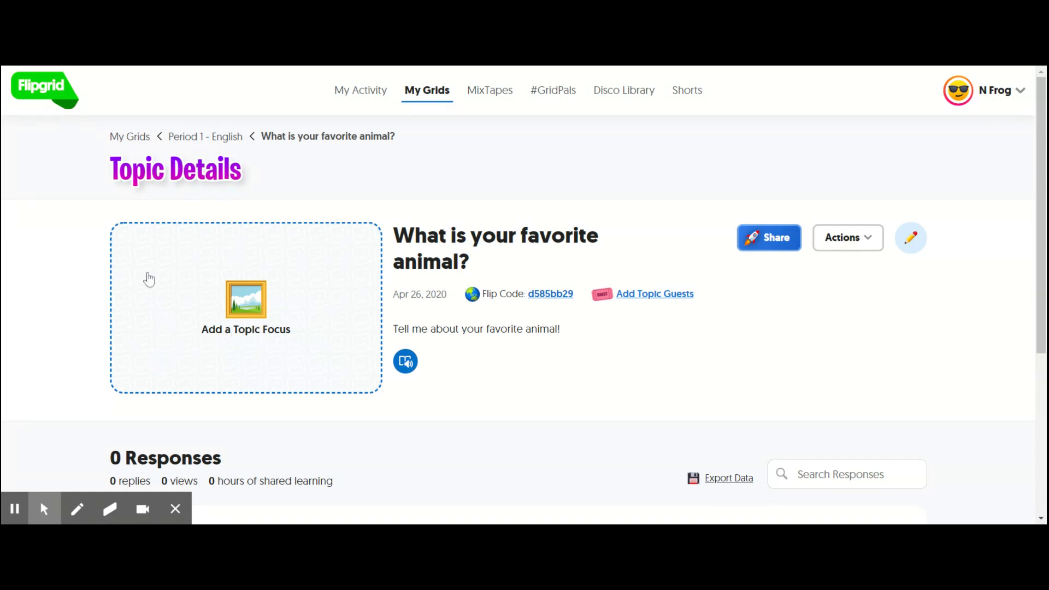
pyautogui.click(133, 377)
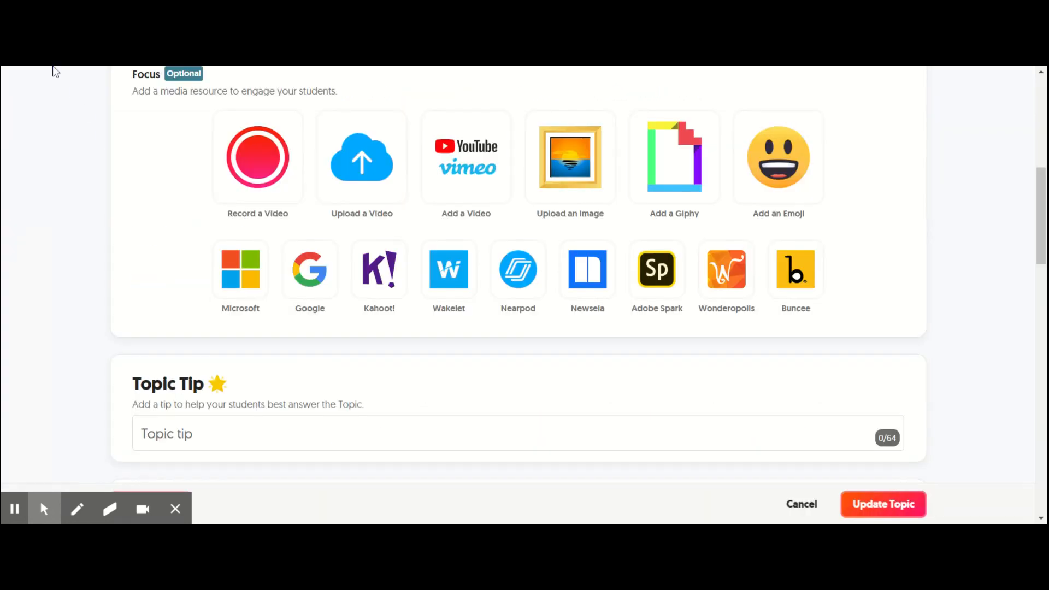
pyautogui.hotkey('alt', 'Left')
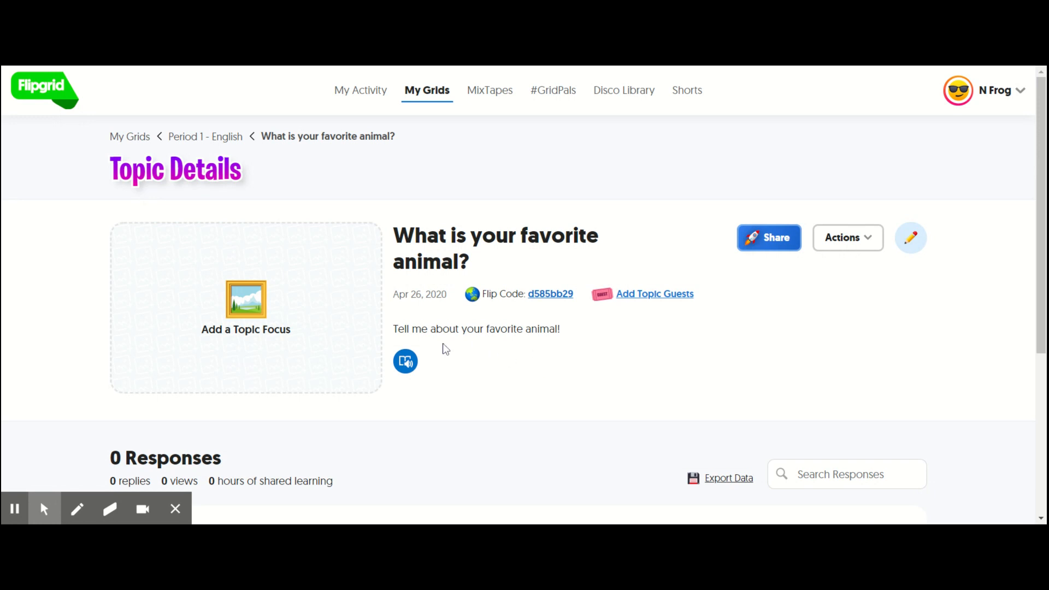
# - Examine the topic's title, recording time and prompt in its update form, and cancel the update
pyautogui.click(441, 333)
pyautogui.click(335, 328)
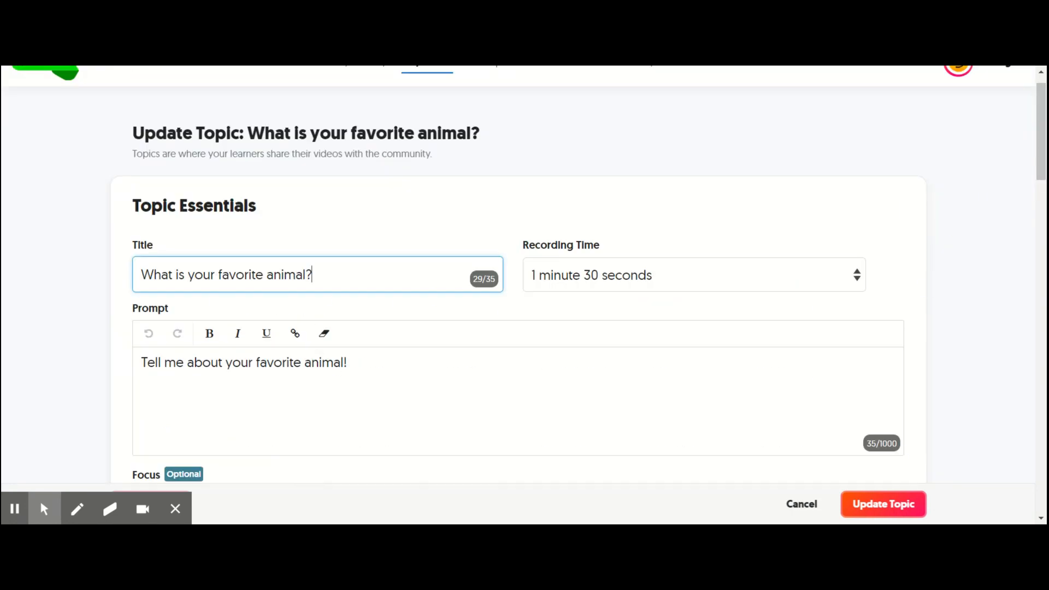
pyautogui.click(801, 503)
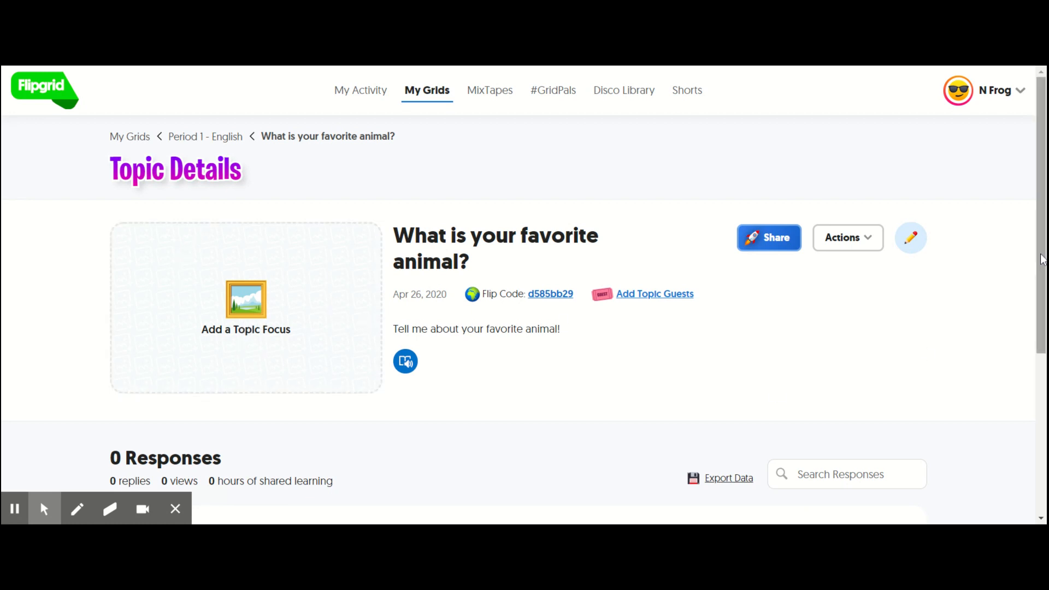
# - Begin a video response to the topic and place an enlarged heart-eyes emoji sticker beside the face
pyautogui.moveTo(1040, 235); pyautogui.dragTo(1035, 327)
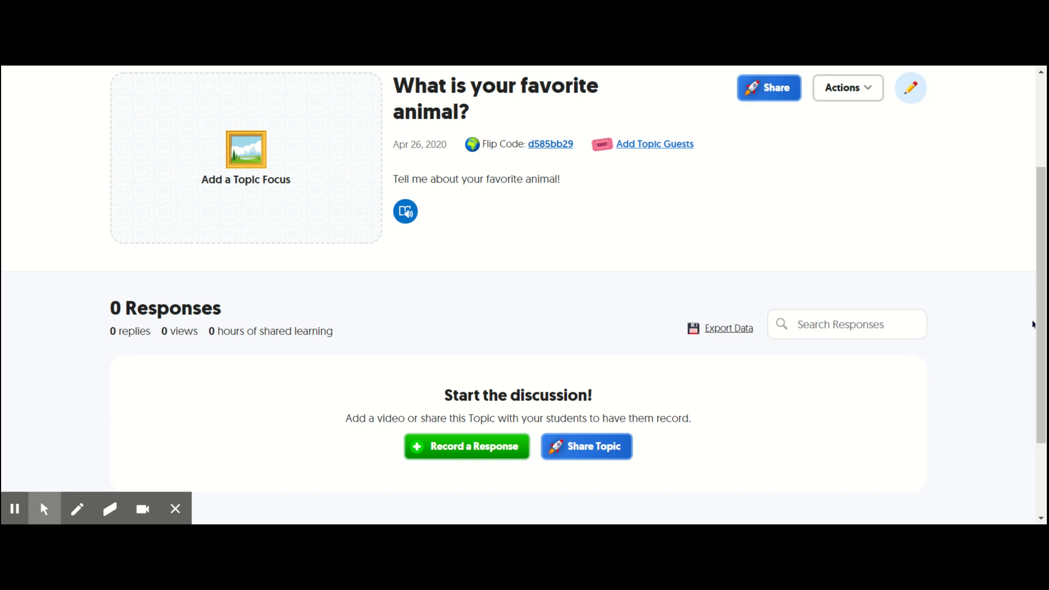
pyautogui.click(501, 455)
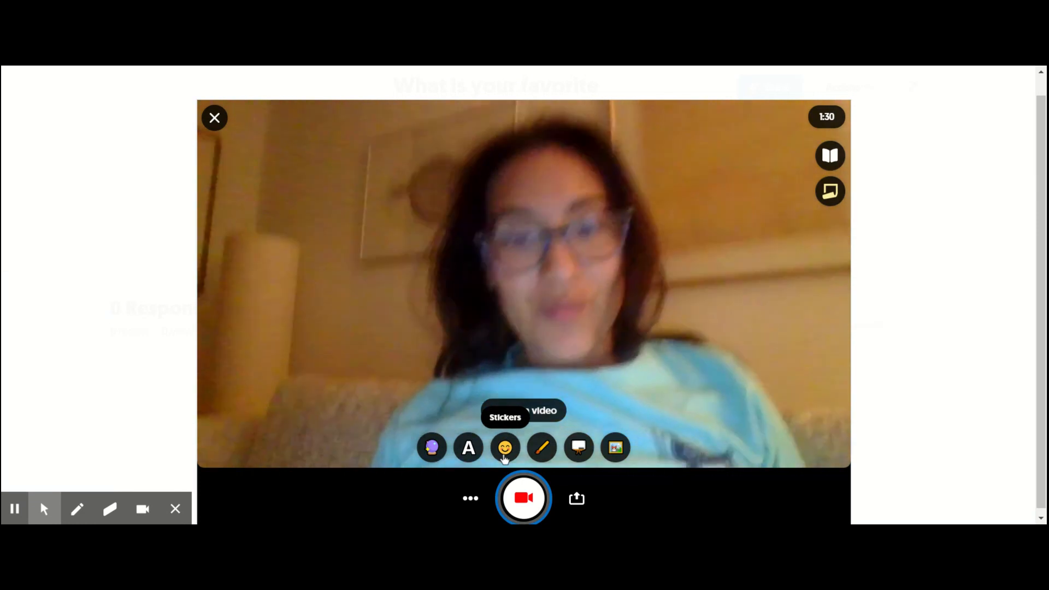
pyautogui.click(505, 458)
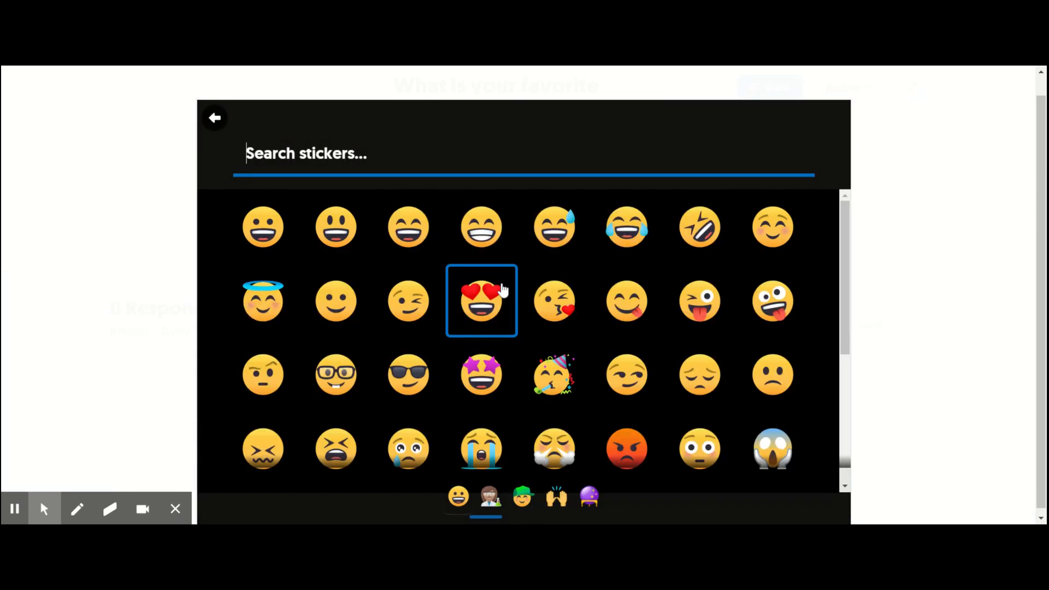
pyautogui.click(504, 290)
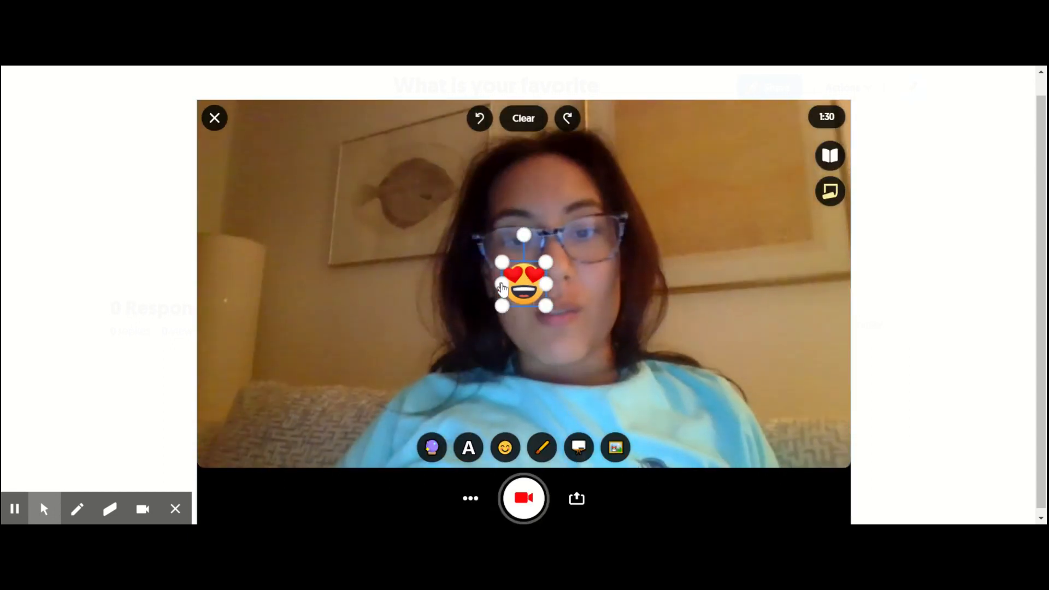
pyautogui.moveTo(500, 264); pyautogui.dragTo(415, 174)
pyautogui.moveTo(475, 232); pyautogui.dragTo(447, 235)
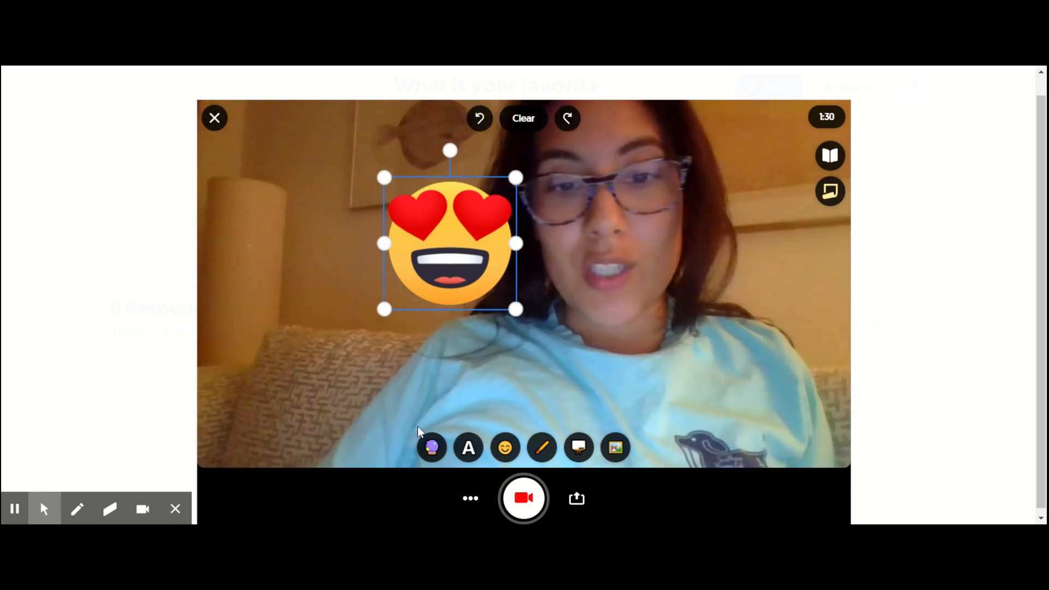
# - Apply the pixelated filter and record the video response in two segments, about 10 seconds in total
pyautogui.click(432, 449)
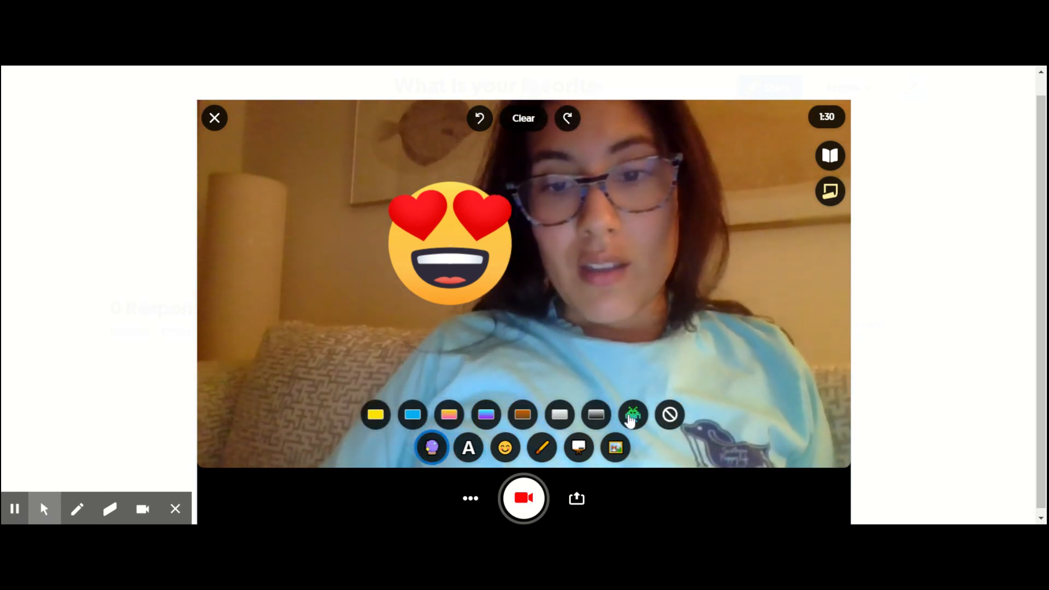
pyautogui.click(631, 416)
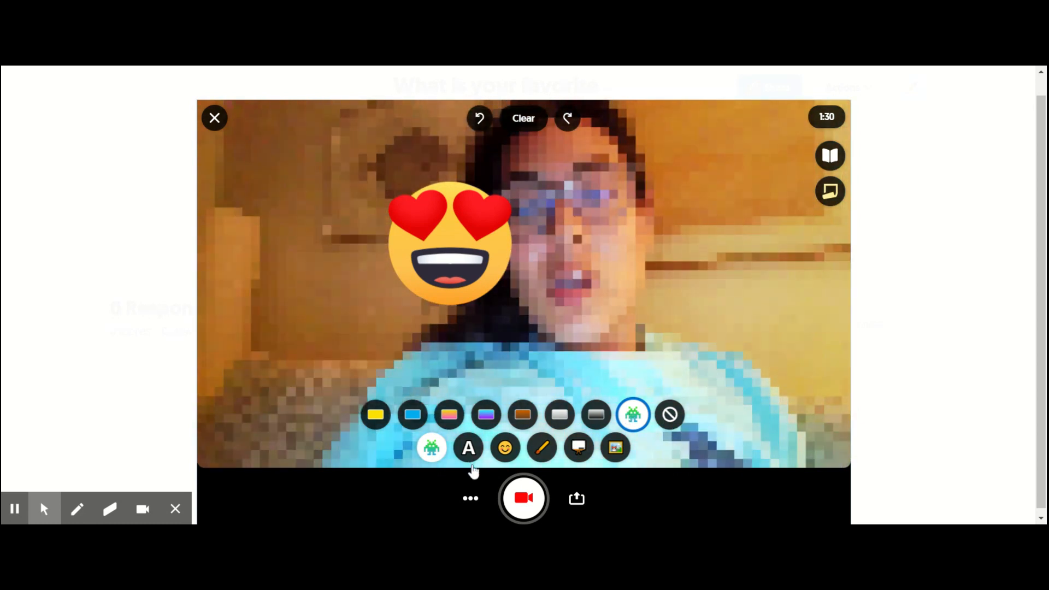
pyautogui.click(523, 498)
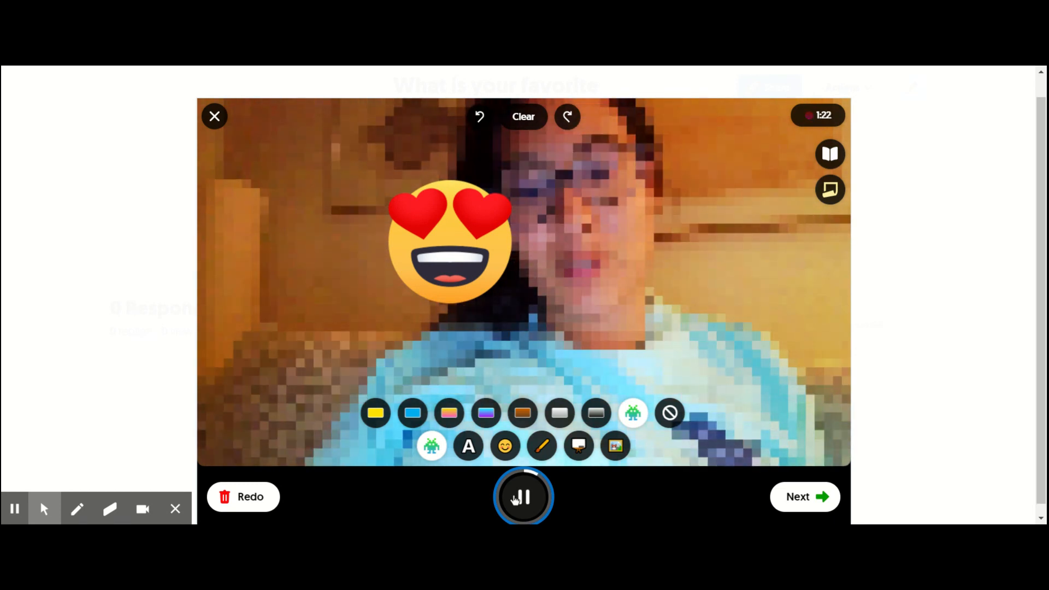
pyautogui.click(515, 498)
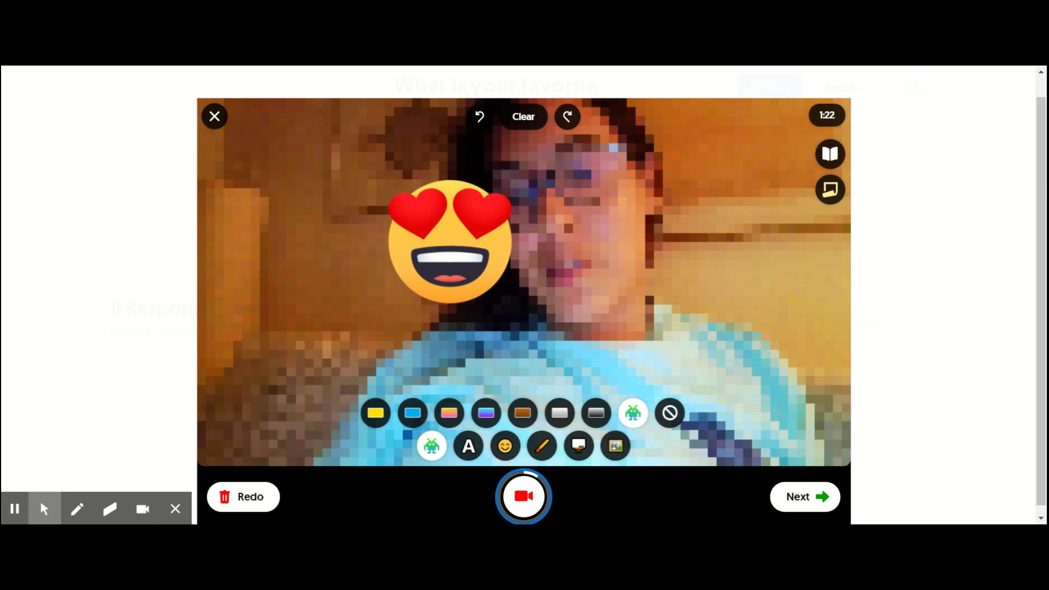
pyautogui.click(525, 509)
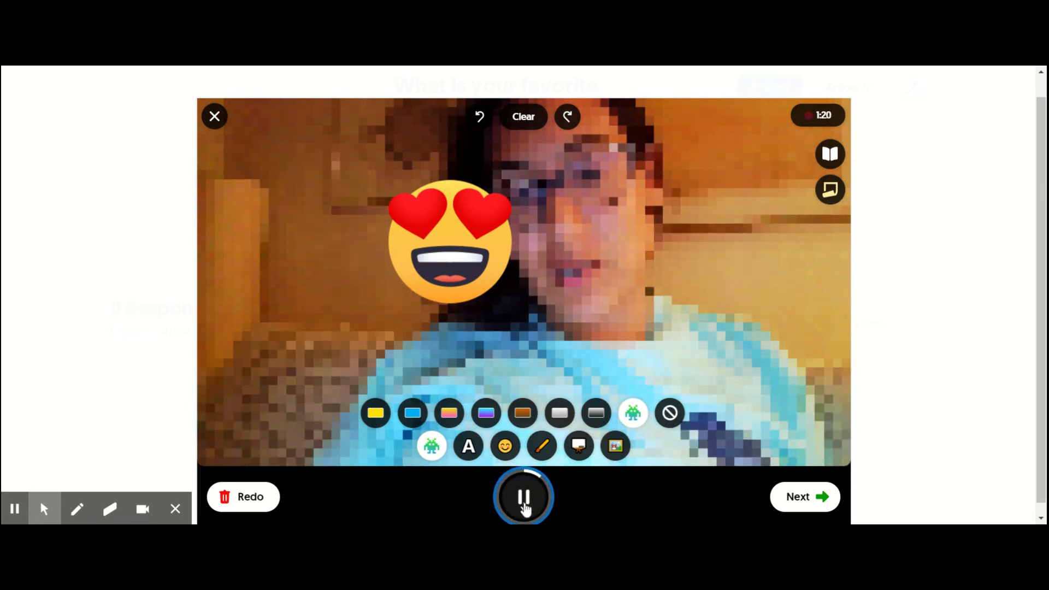
pyautogui.click(524, 505)
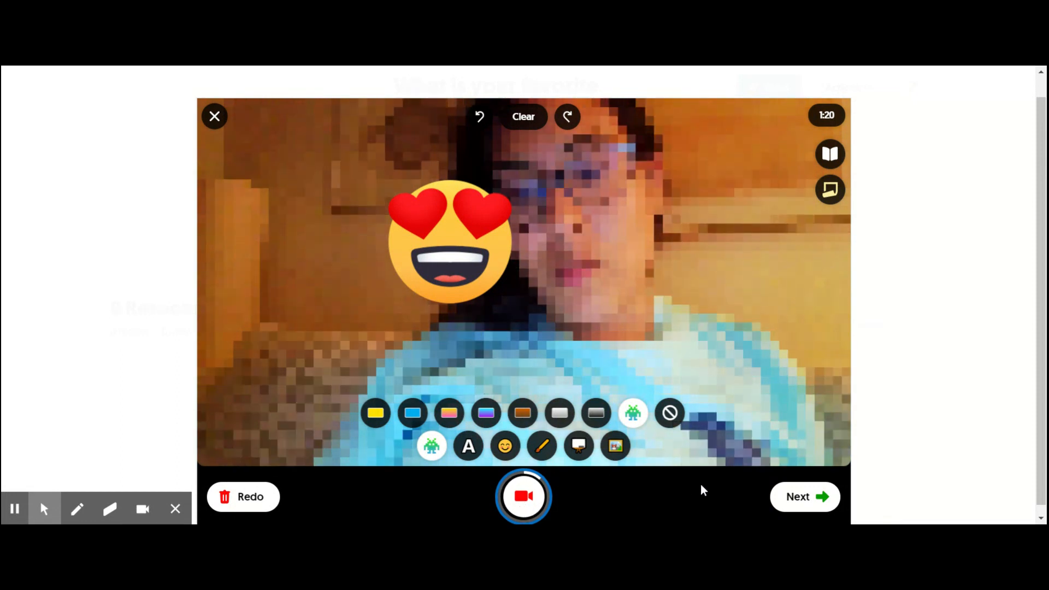
# - Accept the recorded video and take its selfie with the blue-to-purple gradient filter instead of the pixelated one
pyautogui.click(796, 497)
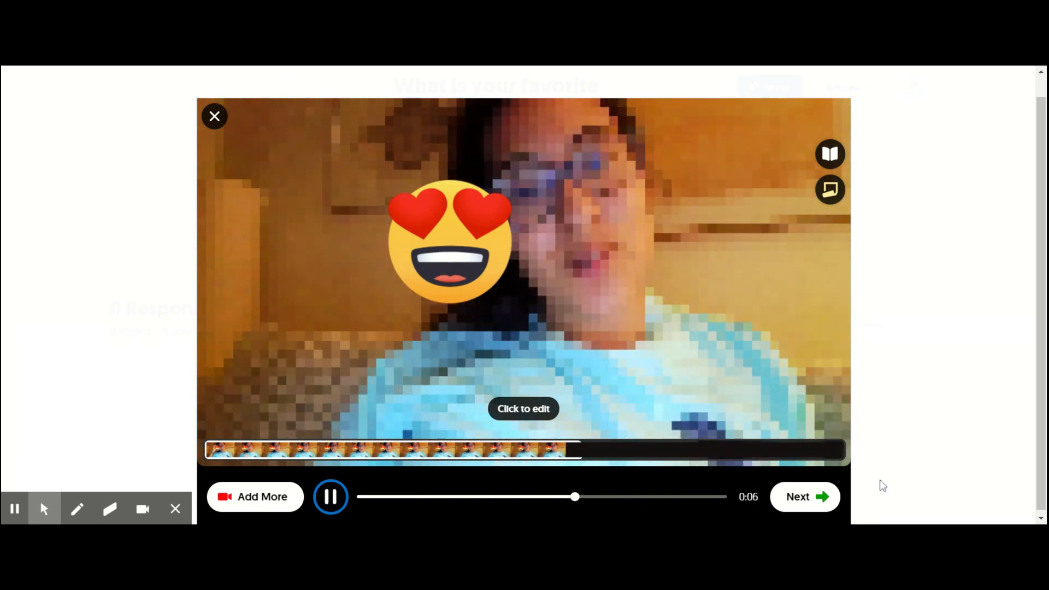
pyautogui.click(804, 501)
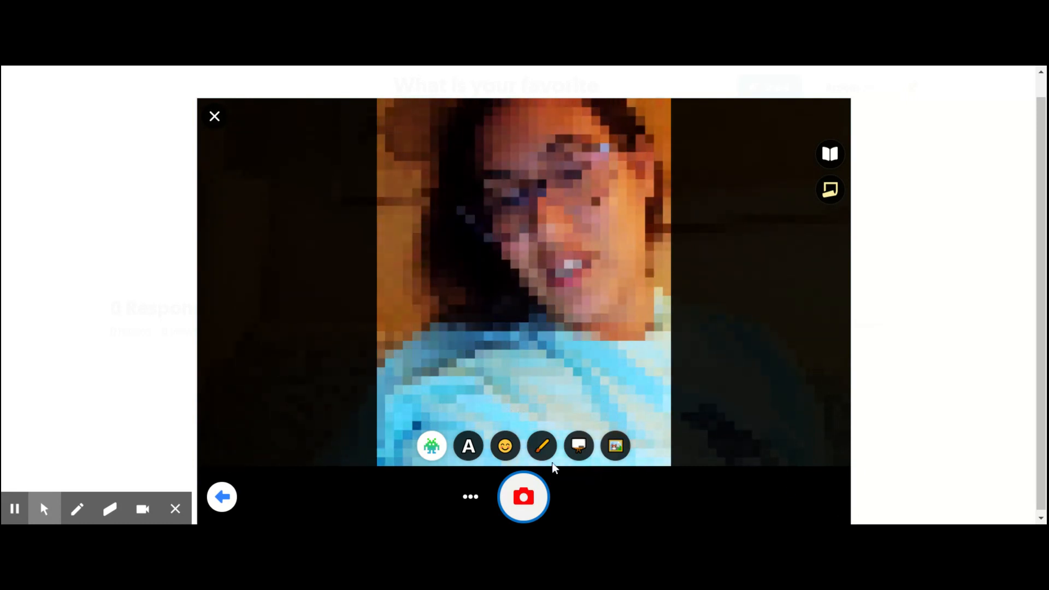
pyautogui.click(432, 447)
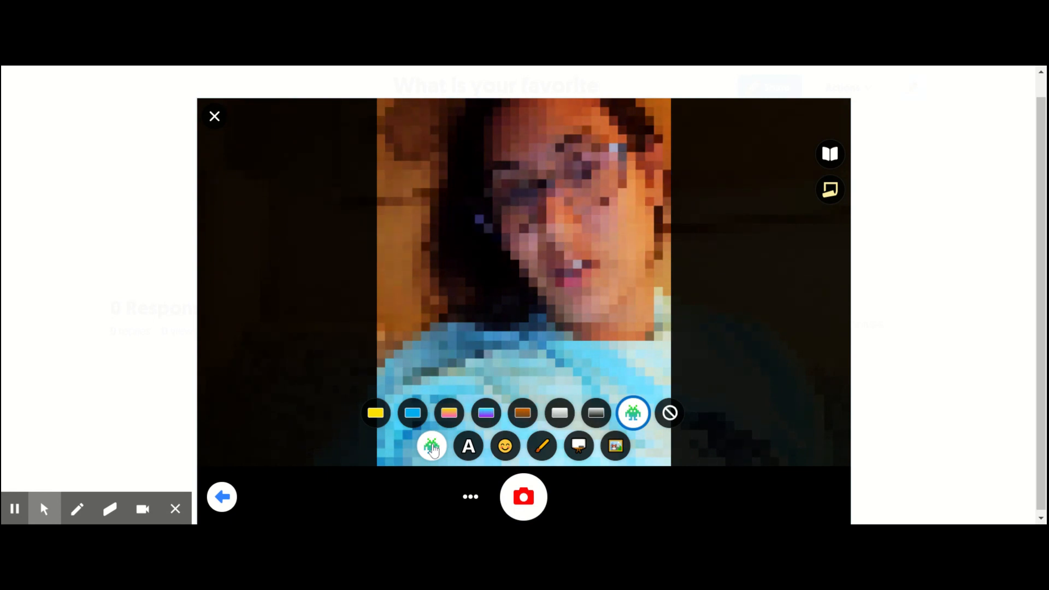
pyautogui.click(492, 422)
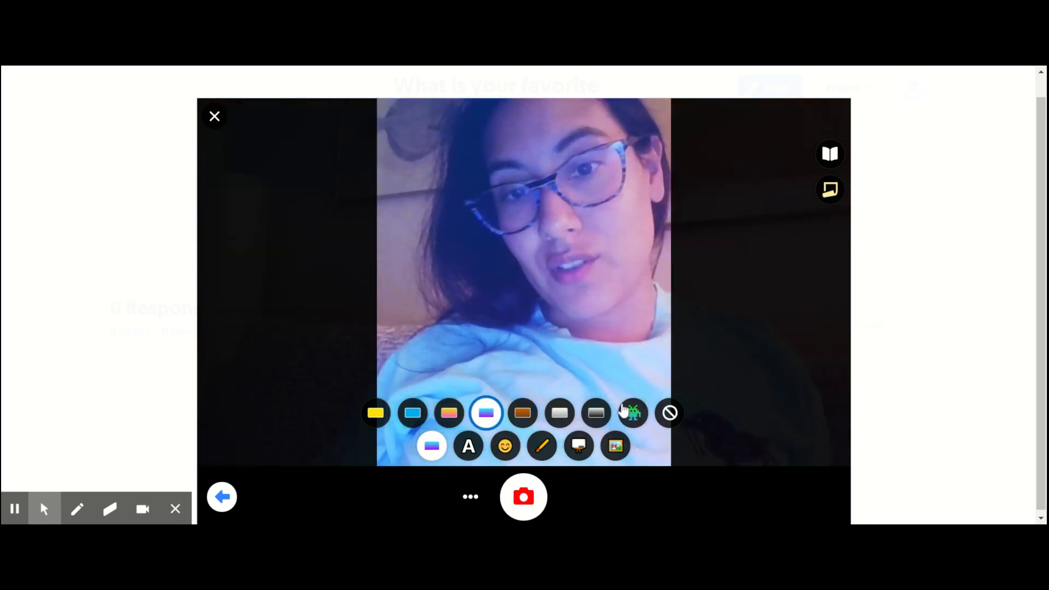
pyautogui.click(538, 494)
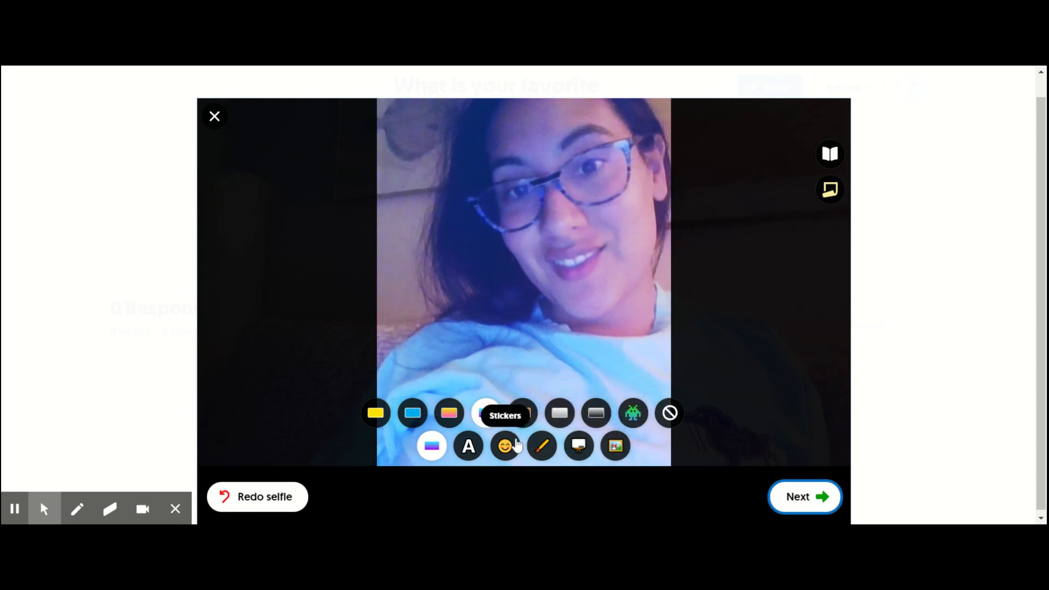
# - Add the winged fairy sticker from the fantasy category to the selfie
pyautogui.click(517, 446)
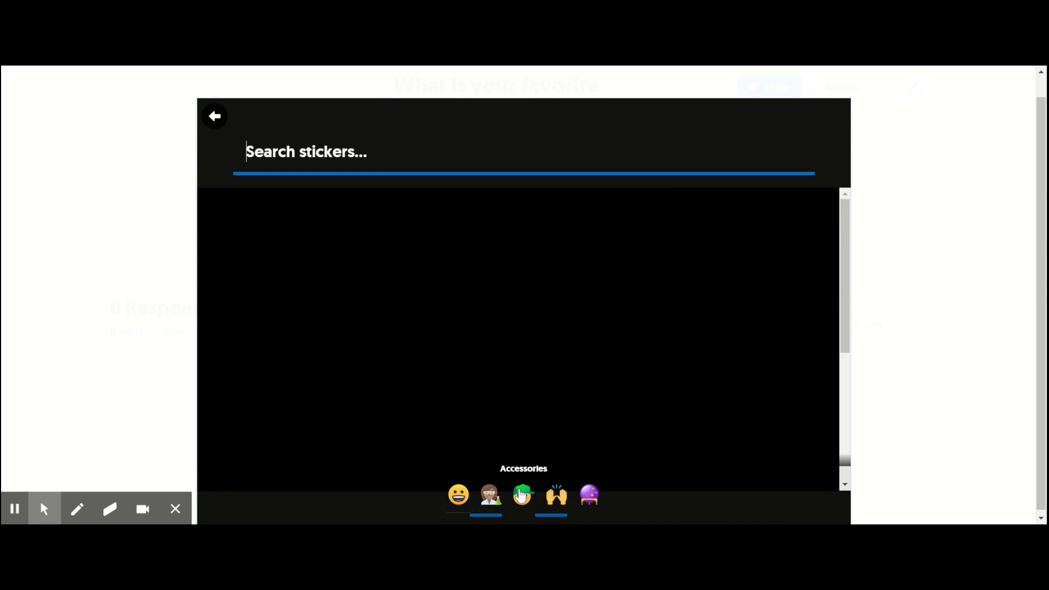
pyautogui.click(600, 500)
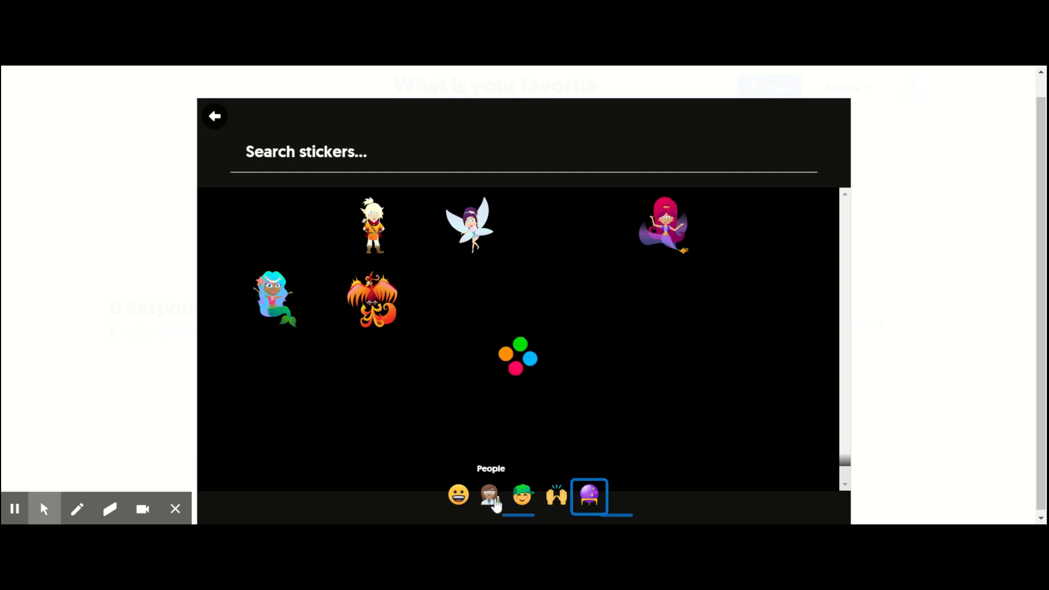
pyautogui.click(469, 240)
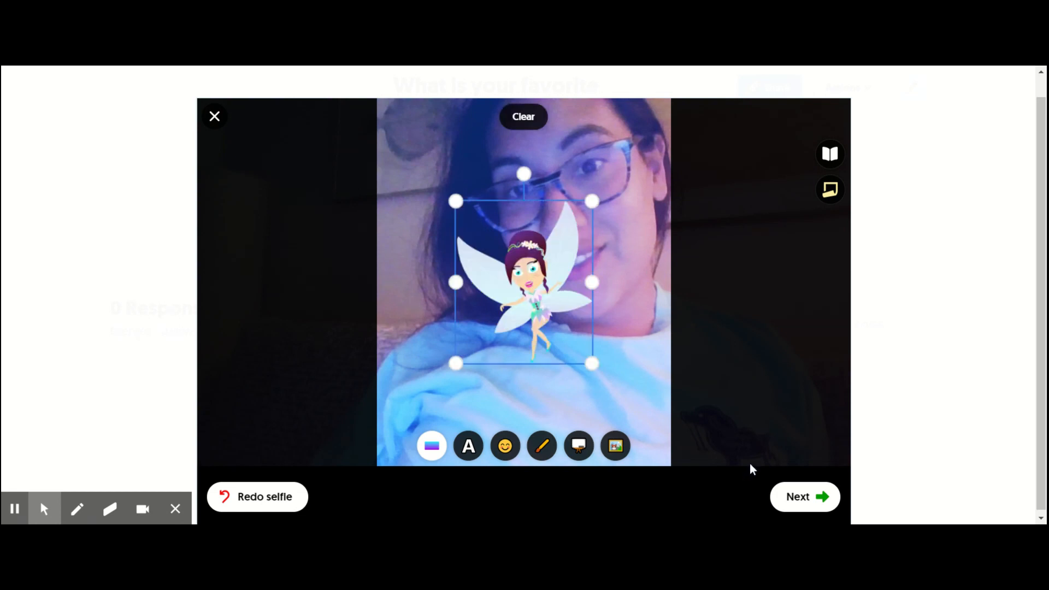
# - Accept the decorated selfie and title the video submission "dolphin"
pyautogui.click(797, 496)
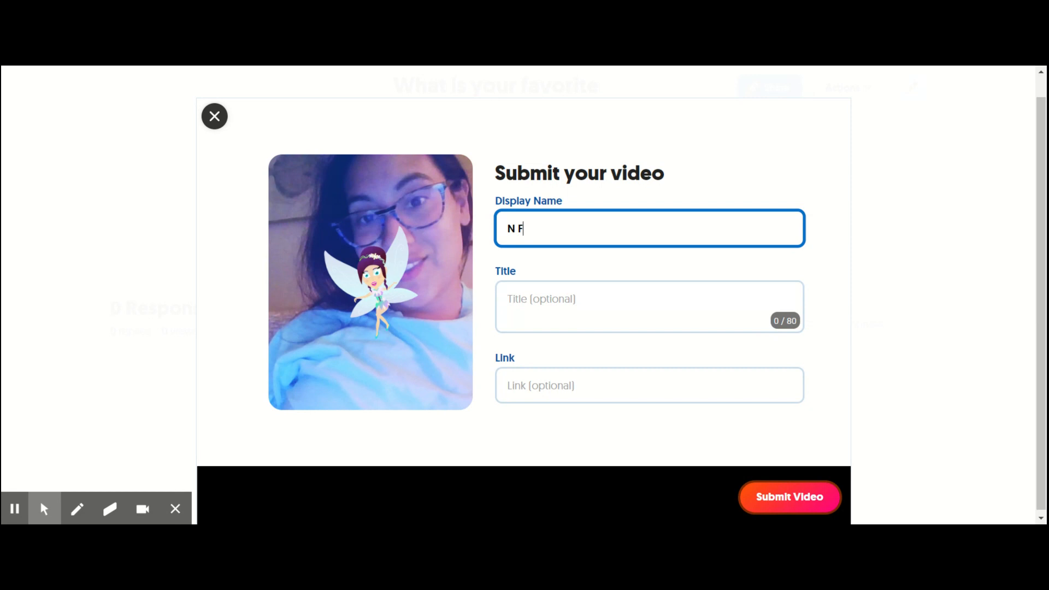
pyautogui.click(558, 328)
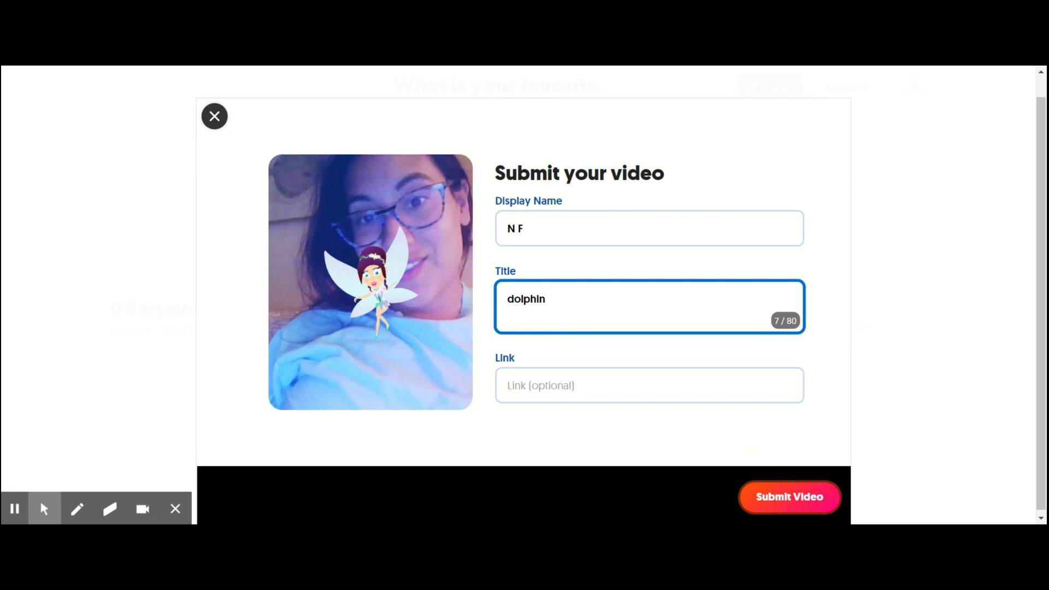
pyautogui.click(687, 309)
pyautogui.click(686, 310)
pyautogui.click(472, 311)
pyautogui.click(687, 310)
# - Submit the video response and complete the submission to return to the topic's details
pyautogui.click(767, 512)
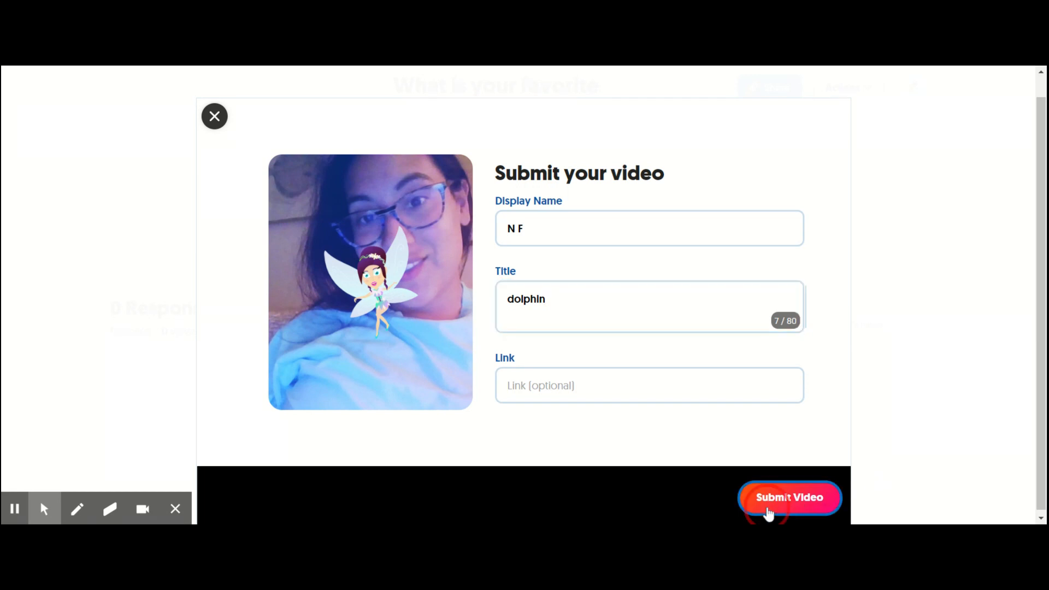
pyautogui.click(749, 500)
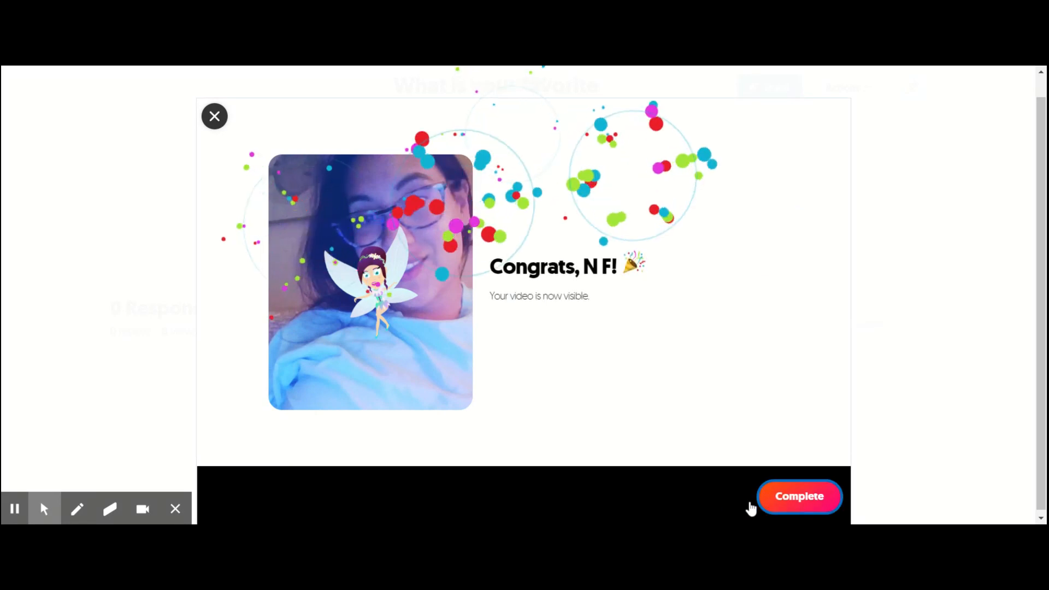
pyautogui.click(792, 501)
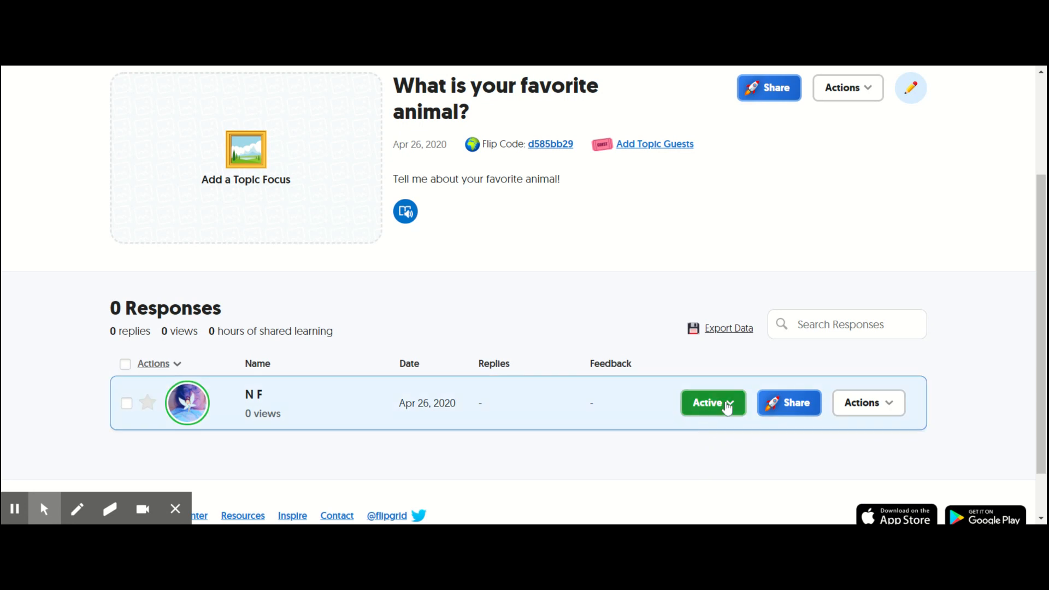
# - Examine the visibility options and the available actions for the submitted response without changing anything
pyautogui.click(714, 413)
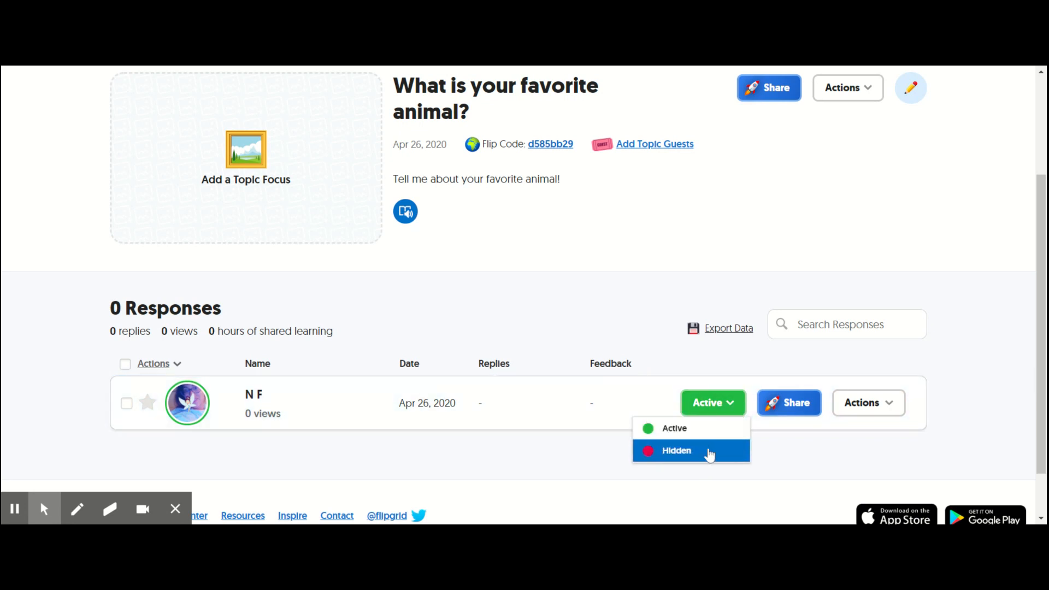
pyautogui.click(564, 472)
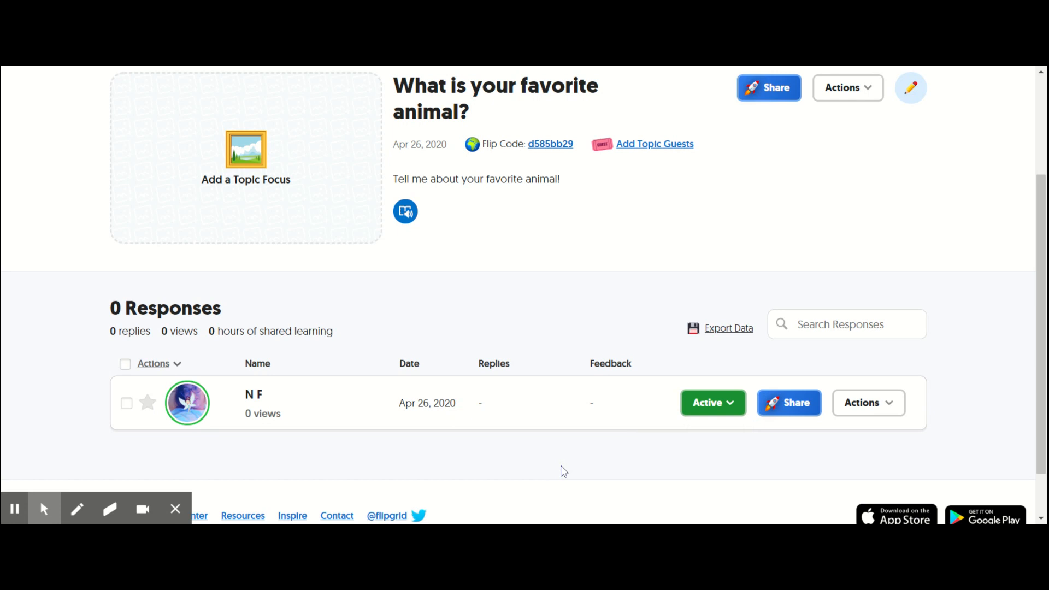
pyautogui.click(889, 409)
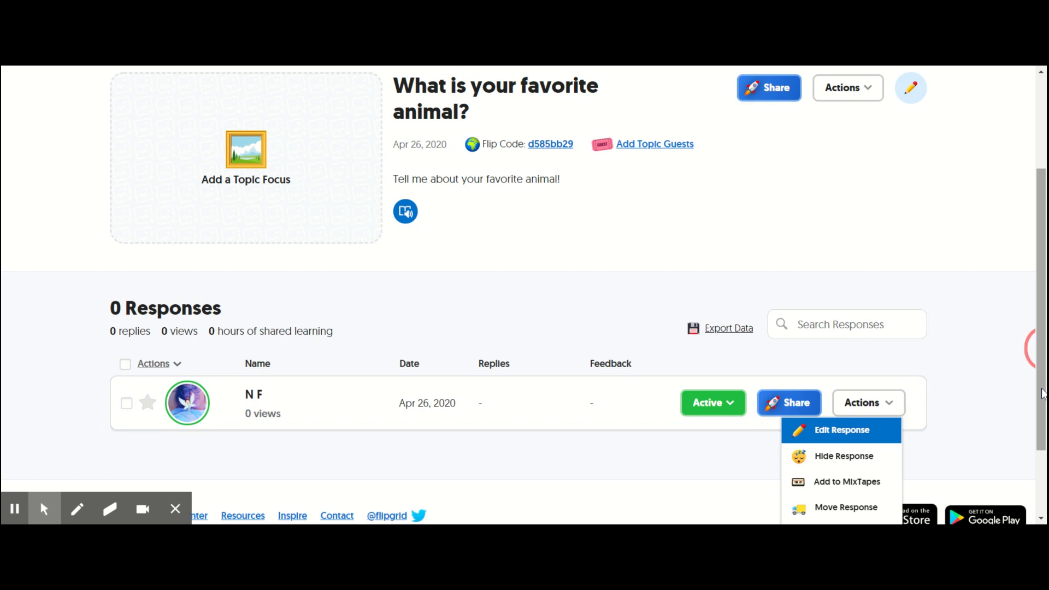
pyautogui.moveTo(1043, 395); pyautogui.dragTo(1041, 453)
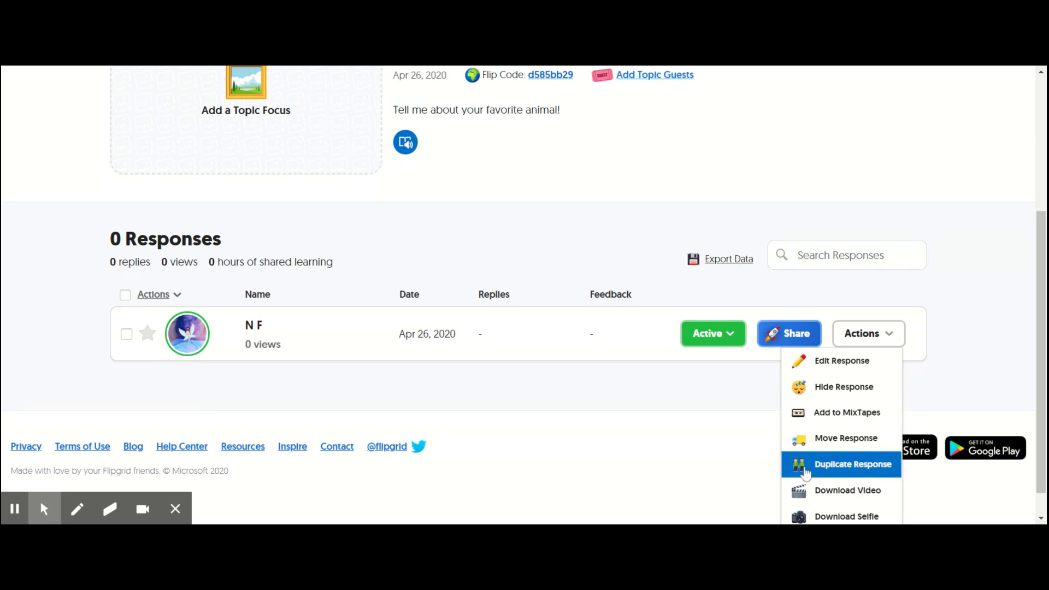
pyautogui.scroll(-1, 595, 394)
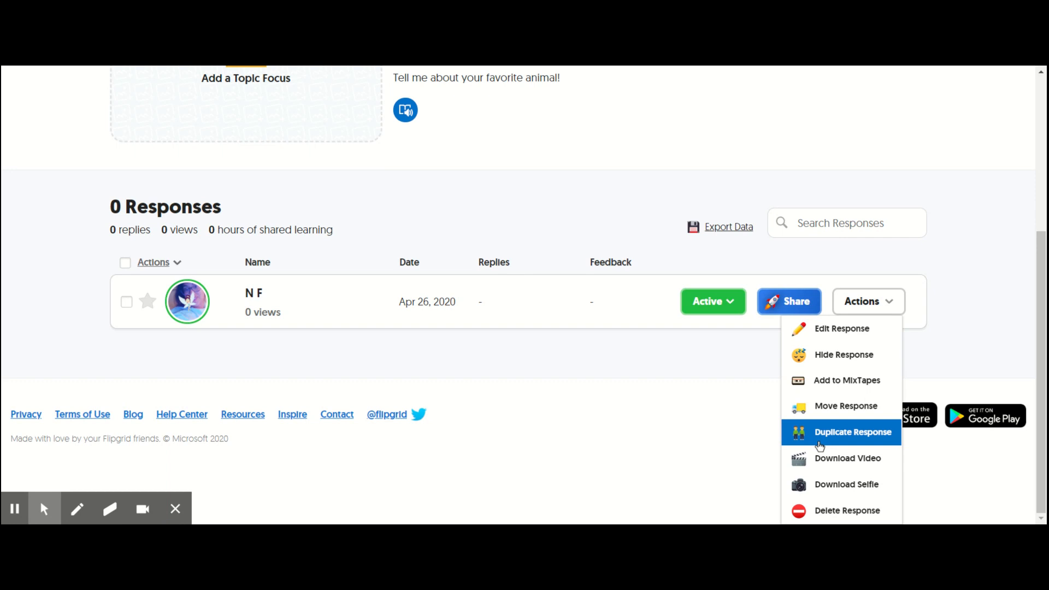
pyautogui.click(596, 366)
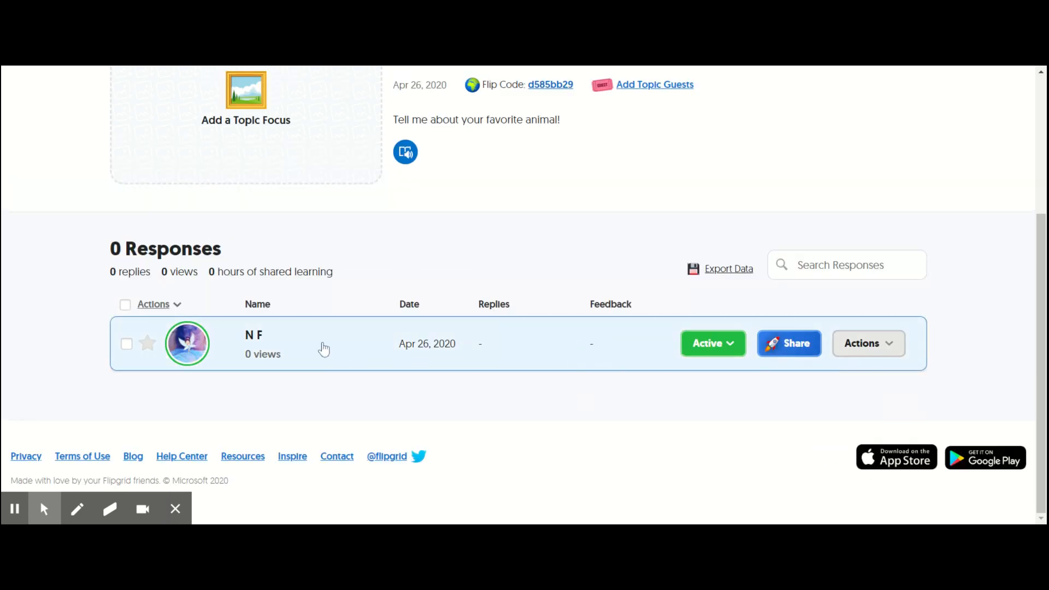
# - Open the submitted response, play its video briefly, and inspect the Ideas score in the grading rubric
pyautogui.click(198, 351)
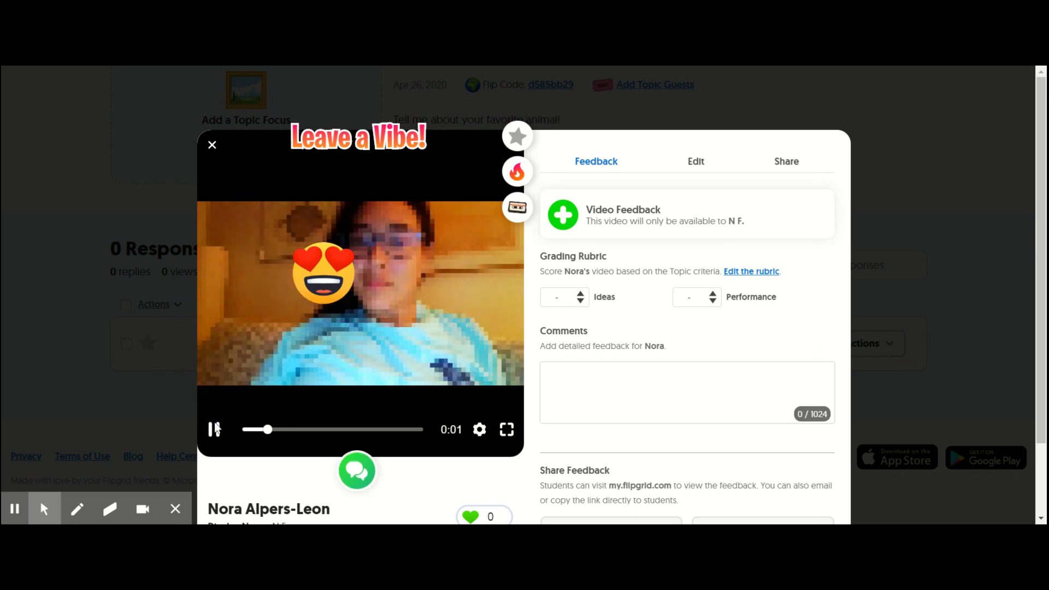
pyautogui.click(215, 429)
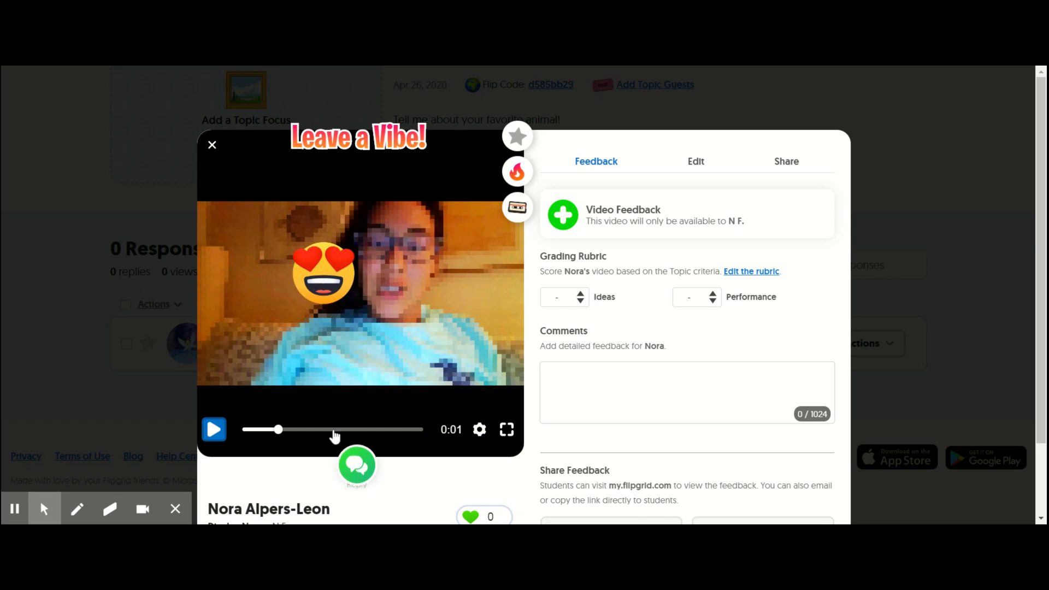
pyautogui.click(576, 302)
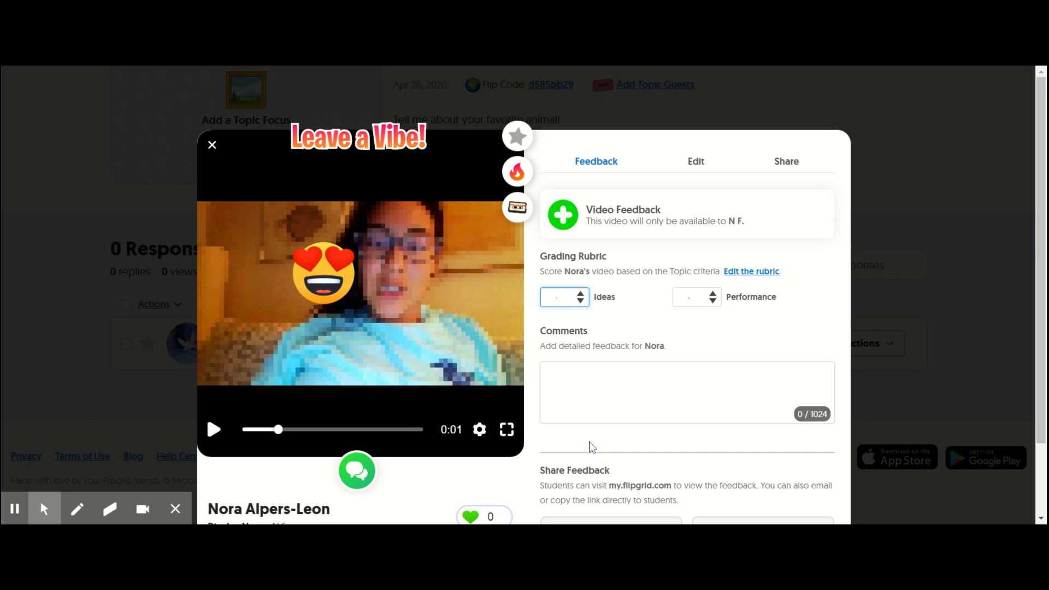
# - Enter the trial feedback comment "bjhbh" on the response and delete it again
pyautogui.click(651, 387)
pyautogui.moveTo(1038, 267); pyautogui.dragTo(1042, 327)
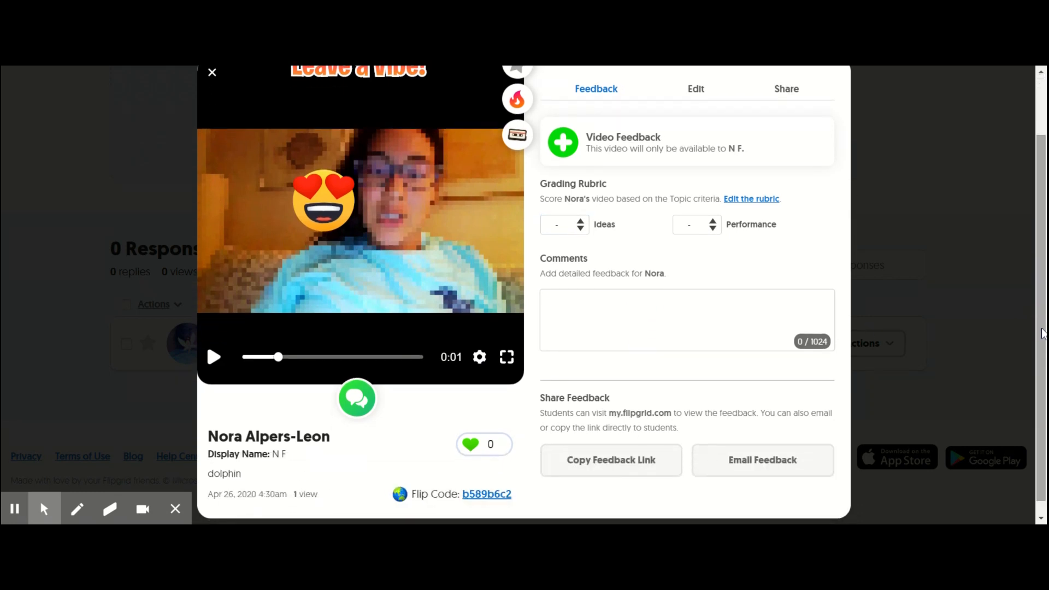
pyautogui.click(678, 318)
pyautogui.write('bjhbh')
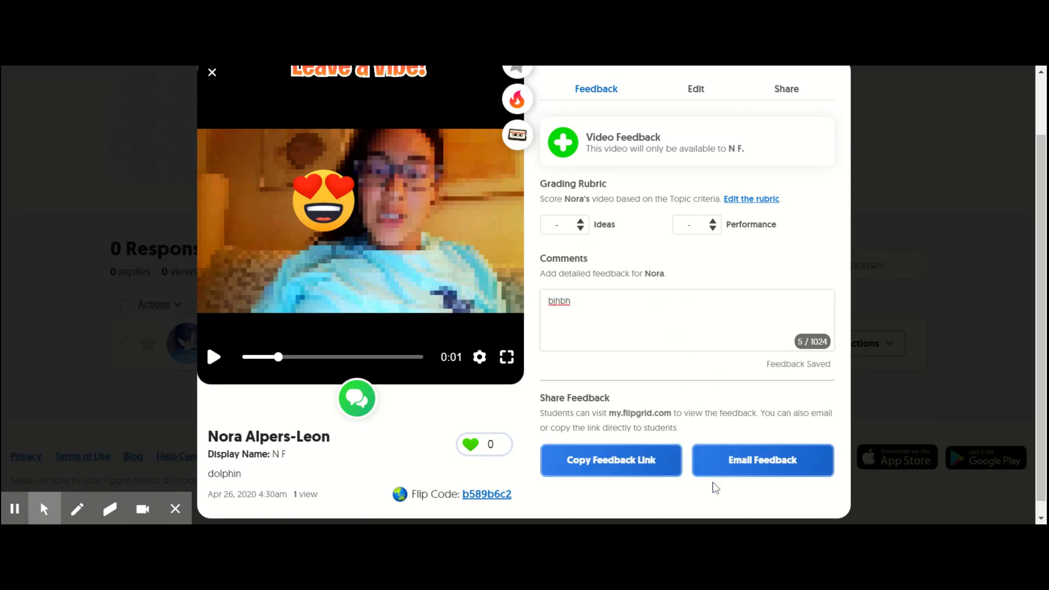
pyautogui.moveTo(633, 343); pyautogui.dragTo(518, 308)
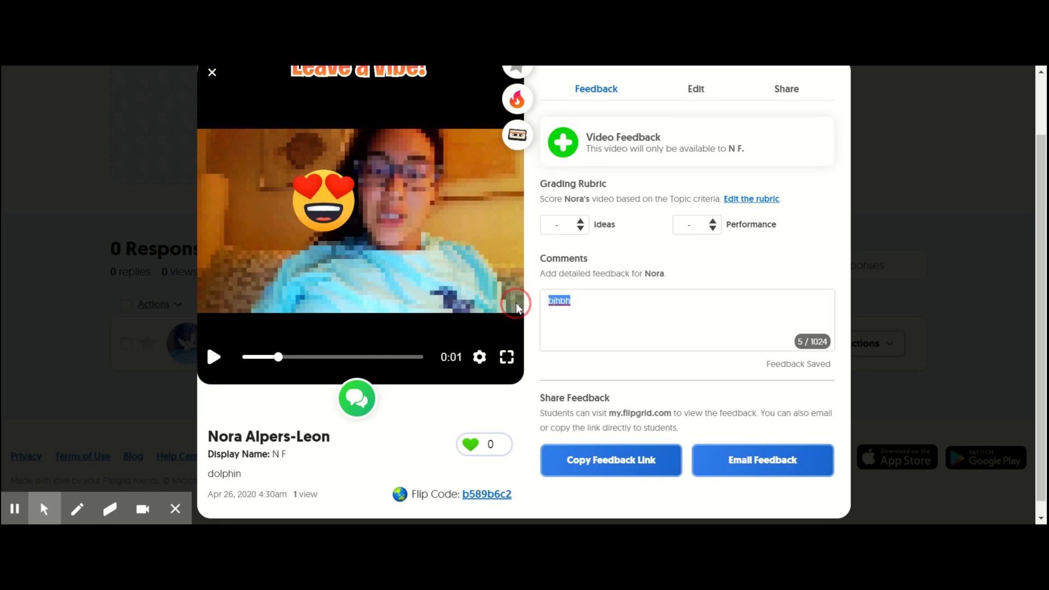
pyautogui.press('BackSpace')
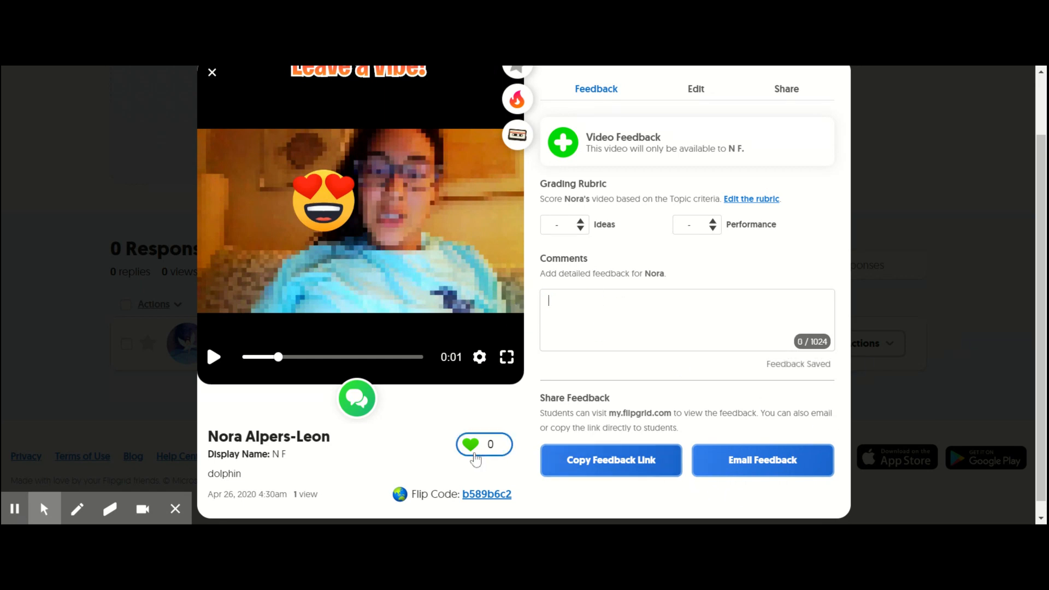
# - Like the video response and try to feature it, leaving its details view at the end
pyautogui.click(486, 451)
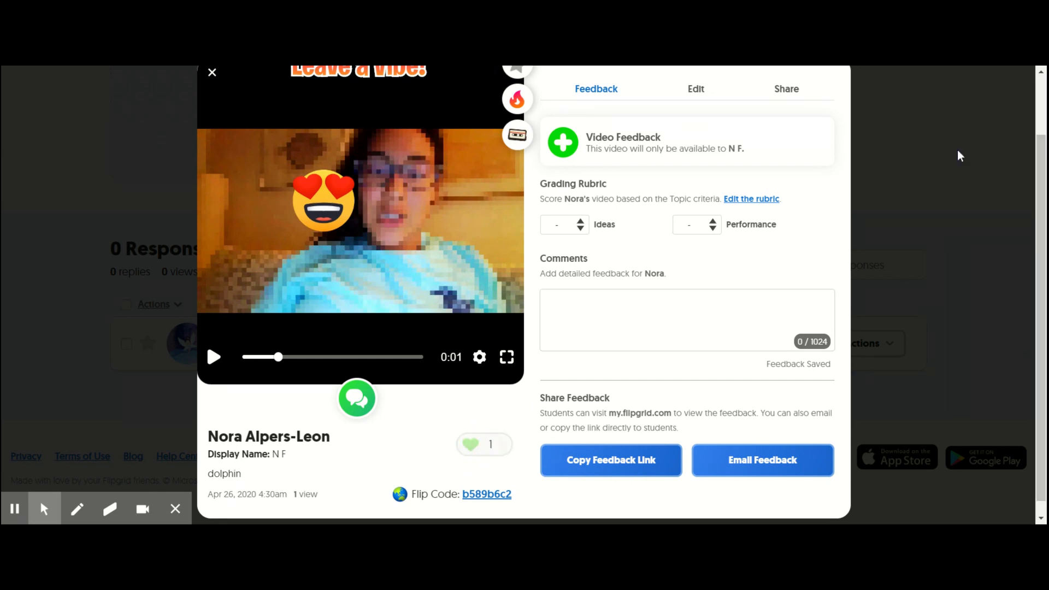
pyautogui.moveTo(1039, 220); pyautogui.dragTo(1036, 191)
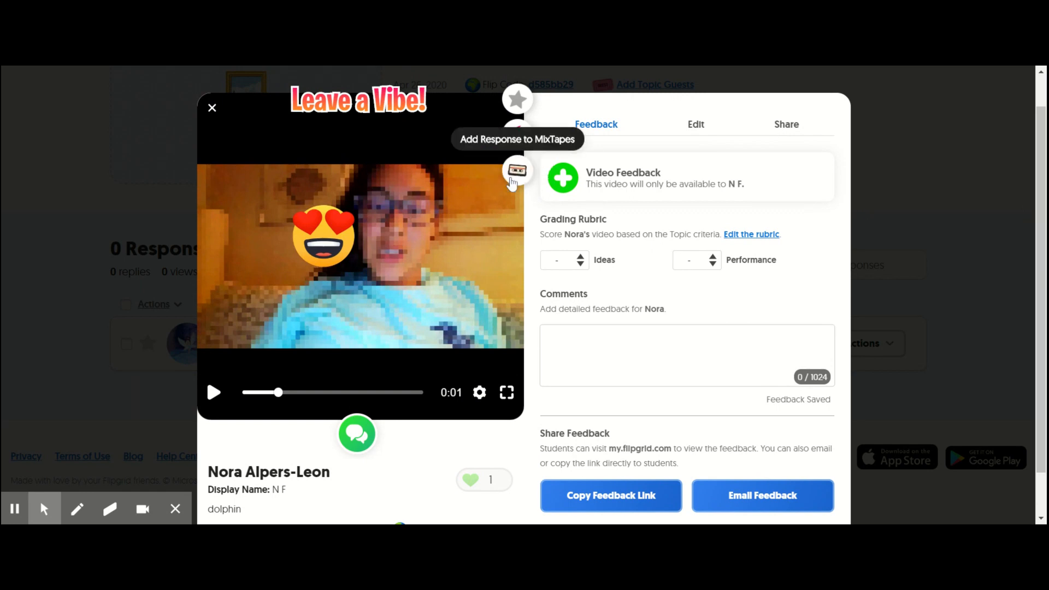
pyautogui.click(517, 100)
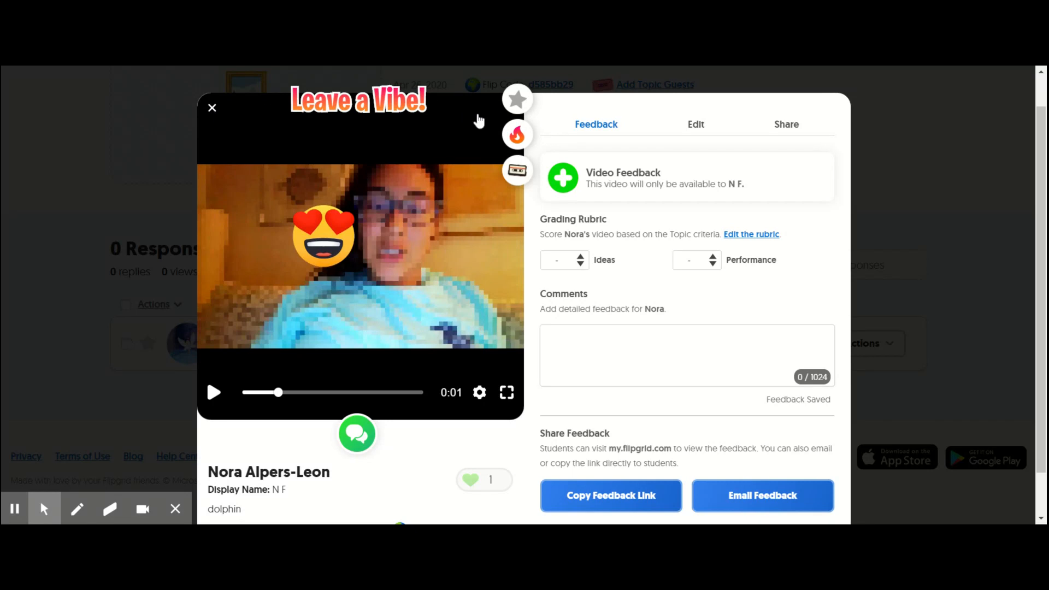
pyautogui.click(212, 110)
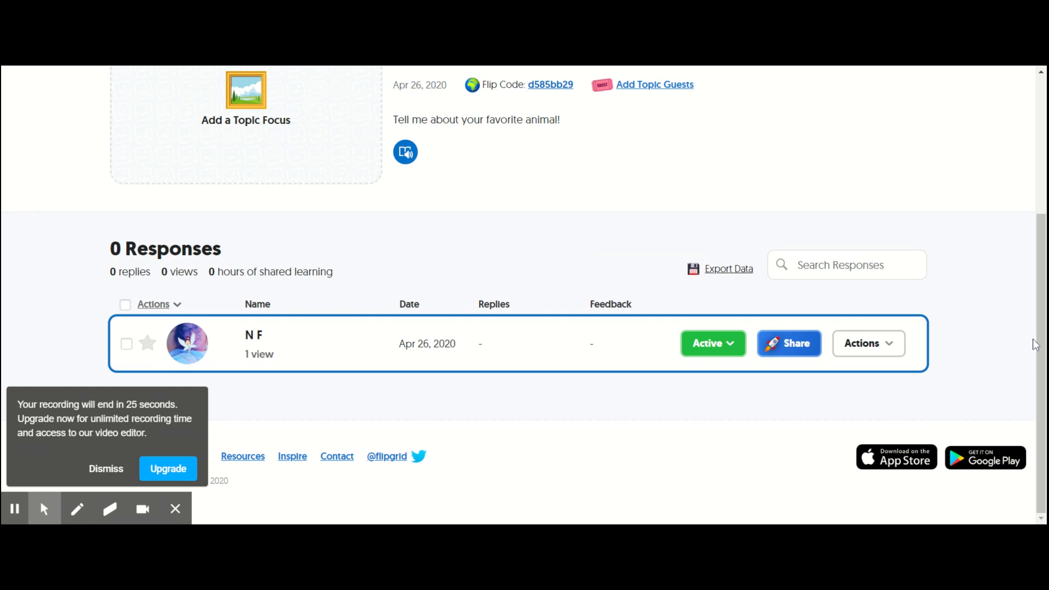
pyautogui.click(114, 469)
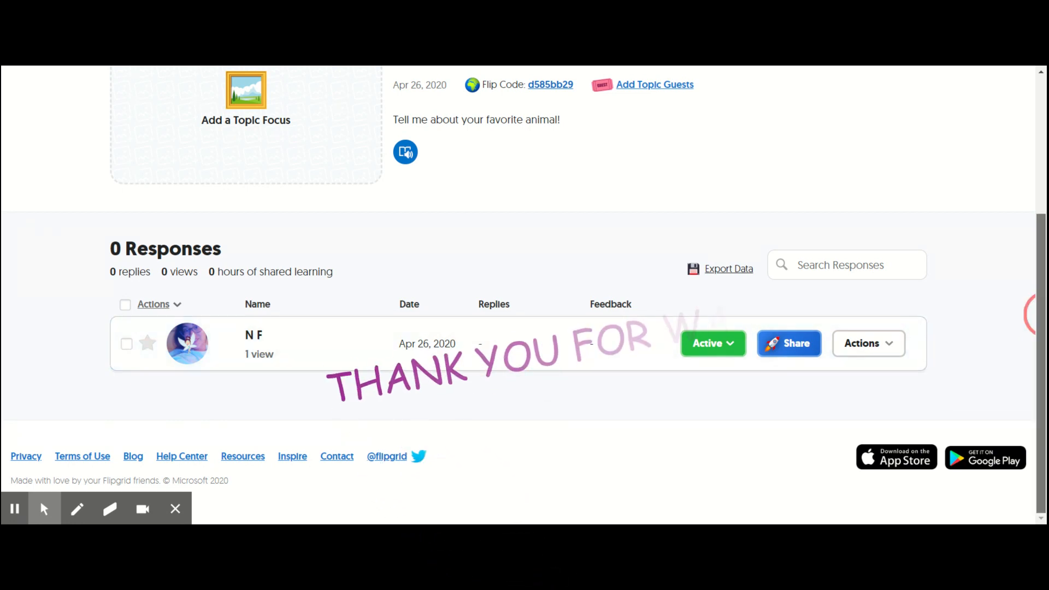
pyautogui.scroll(3, 524, 290)
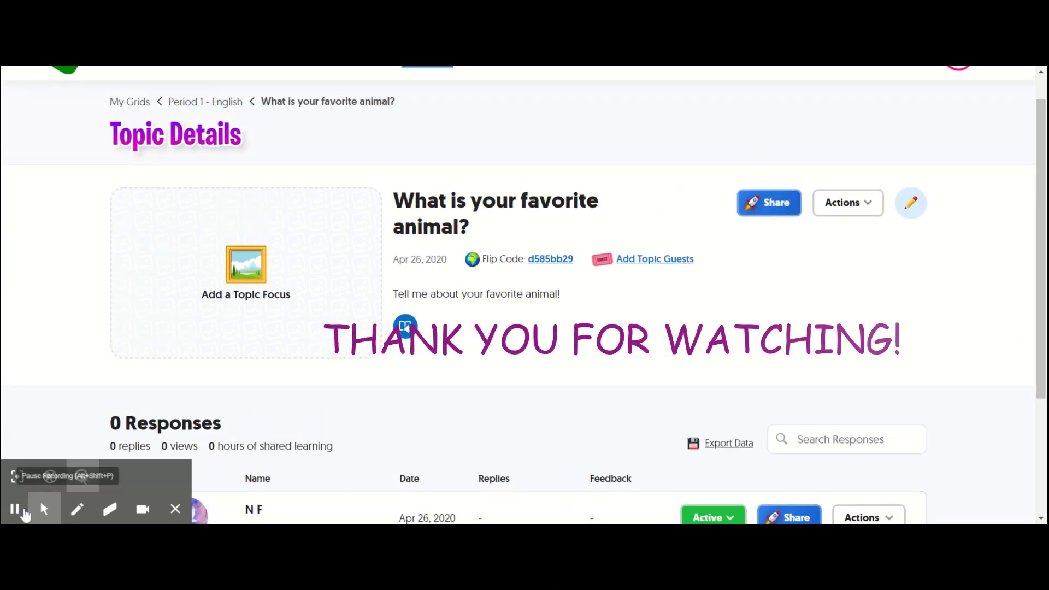